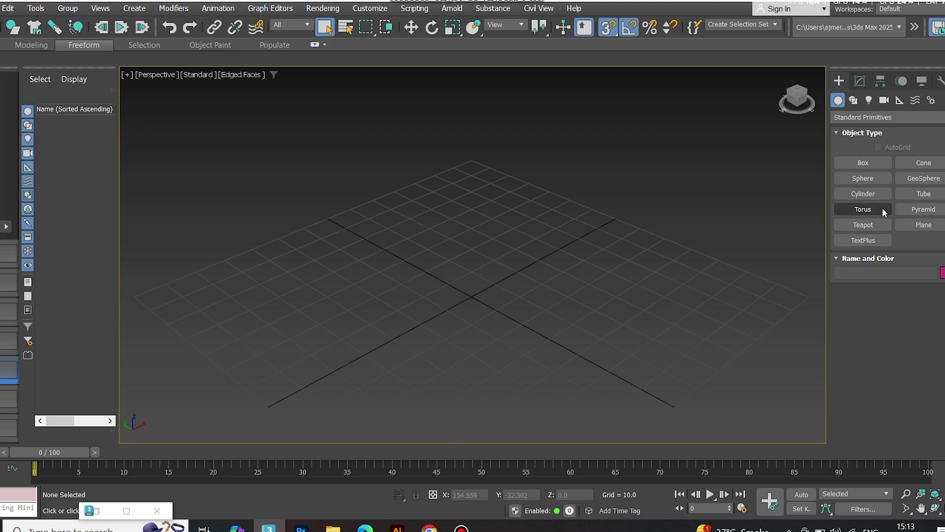
# Draw a cylinder at the centre of the grid
pyautogui.click(863, 193)
pyautogui.moveTo(471, 297); pyautogui.dragTo(521, 296)
pyautogui.click(527, 159)
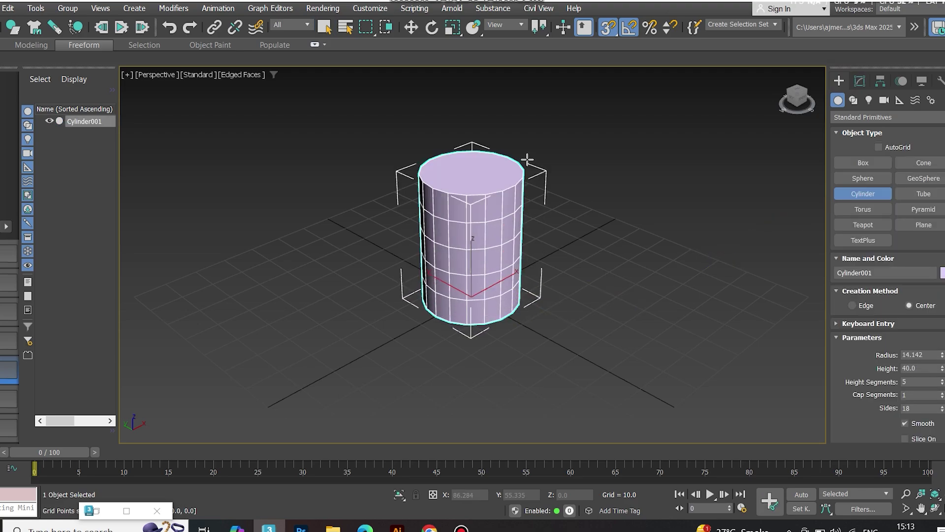
# Set the cylinder to radius 15, height 50, 3 height segments and 12 sides
pyautogui.click(859, 81)
pyautogui.click(915, 256)
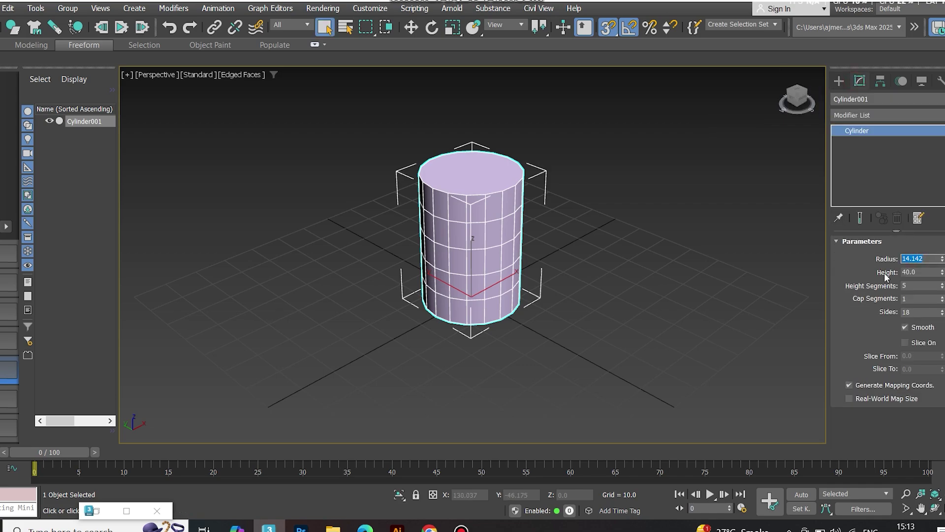
pyautogui.press('Tab')
pyautogui.write('50')
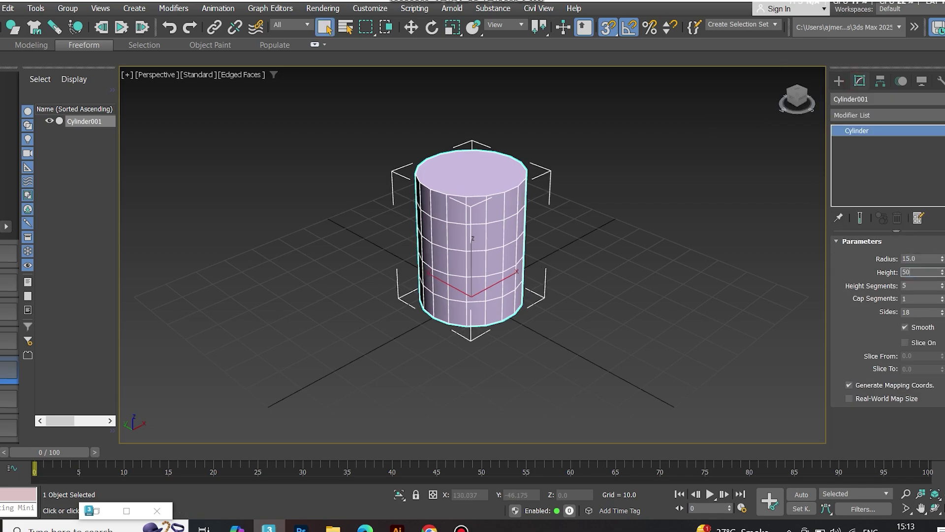
pyautogui.press('Tab')
pyautogui.write('3')
pyautogui.press('Tab')
pyautogui.write('12')
pyautogui.press('Return')
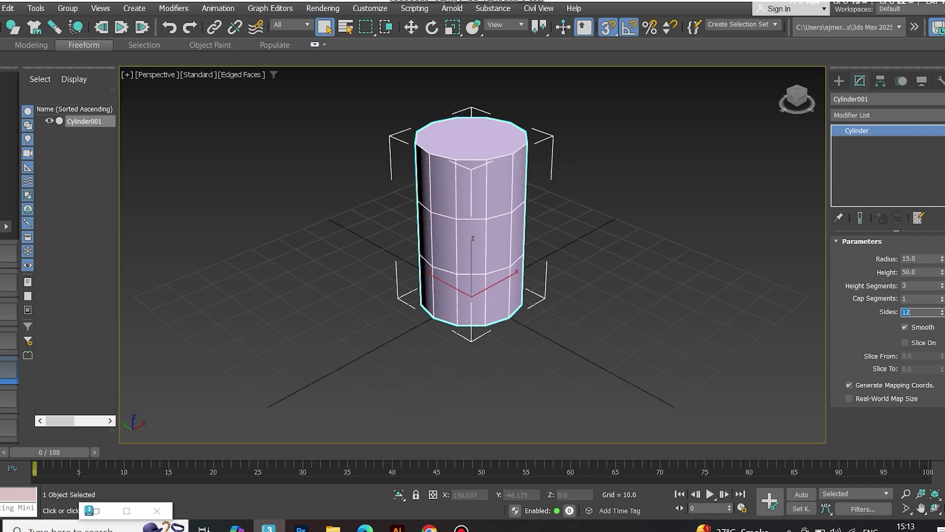
# Add an Edit Poly modifier and delete the cylinder's top cap polygon
pyautogui.click(864, 115)
pyautogui.write('ed')
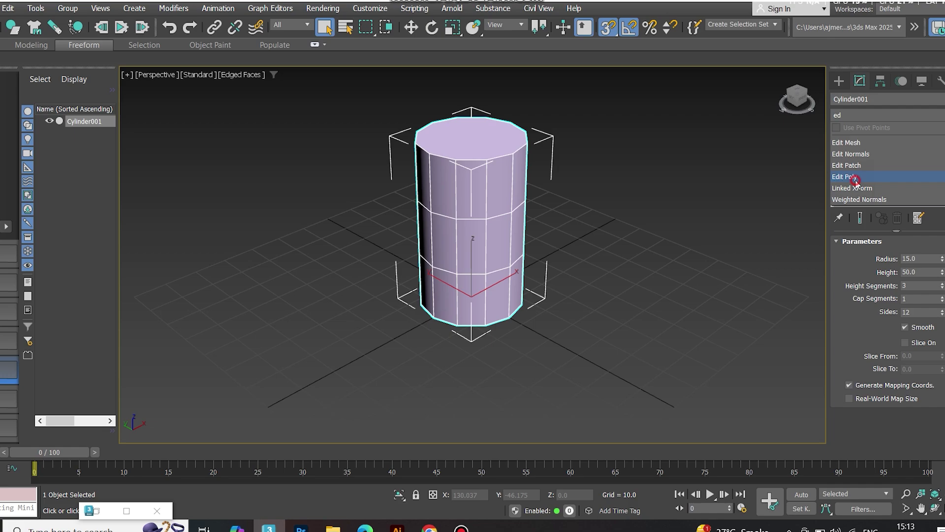
pyautogui.click(855, 177)
pyautogui.press('4')
pyautogui.click(446, 145)
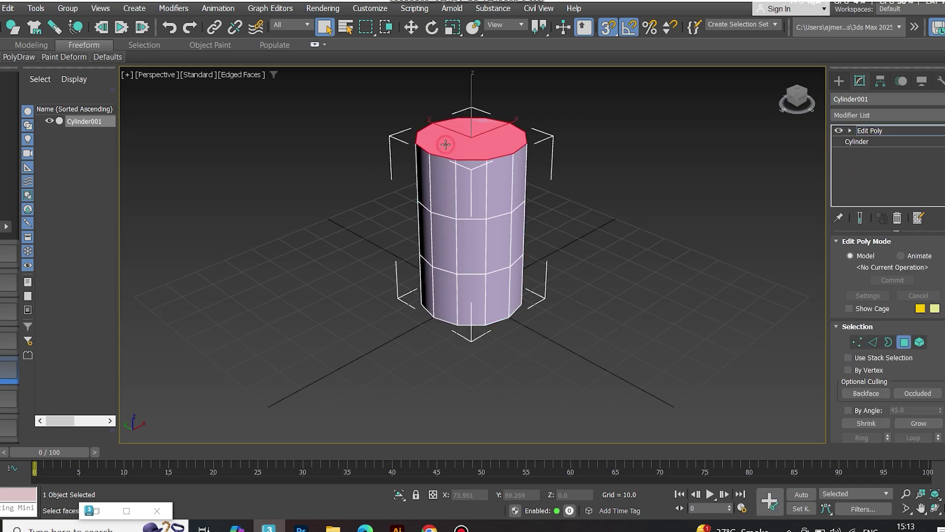
pyautogui.press('Delete')
pyautogui.moveTo(368, 265); pyautogui.dragTo(385, 303, button='middle')
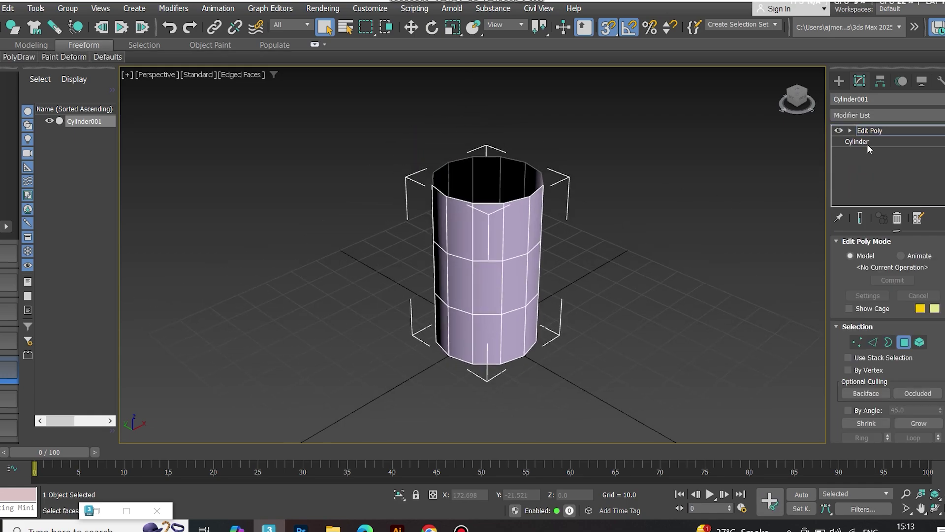
pyautogui.press('4')
# Apply a Shell modifier to thicken the walls, then stack another Edit Poly above it
pyautogui.click(941, 115)
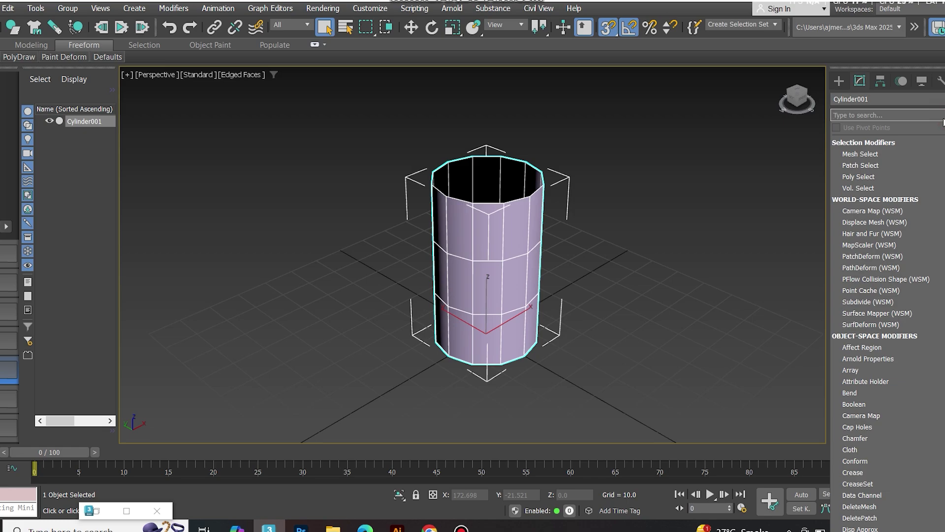
pyautogui.write('sh')
pyautogui.press('Return')
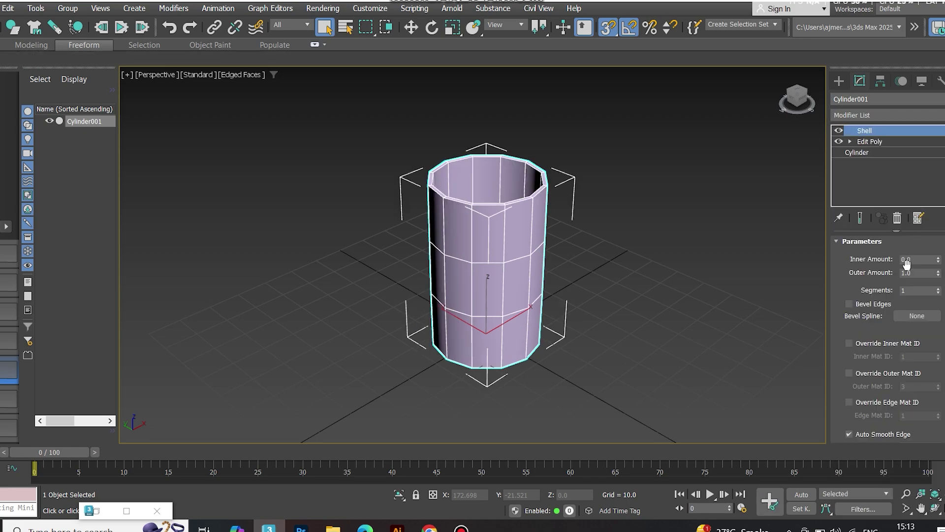
pyautogui.click(880, 117)
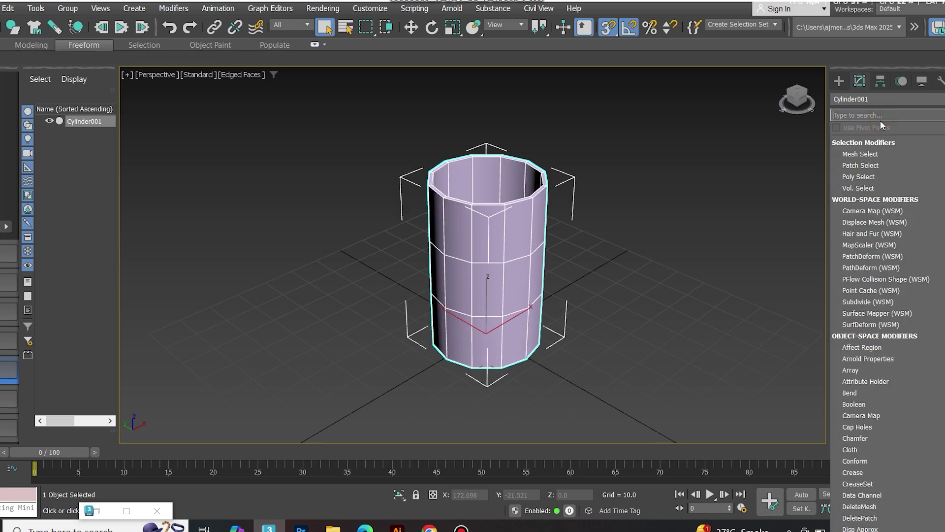
pyautogui.write('ed')
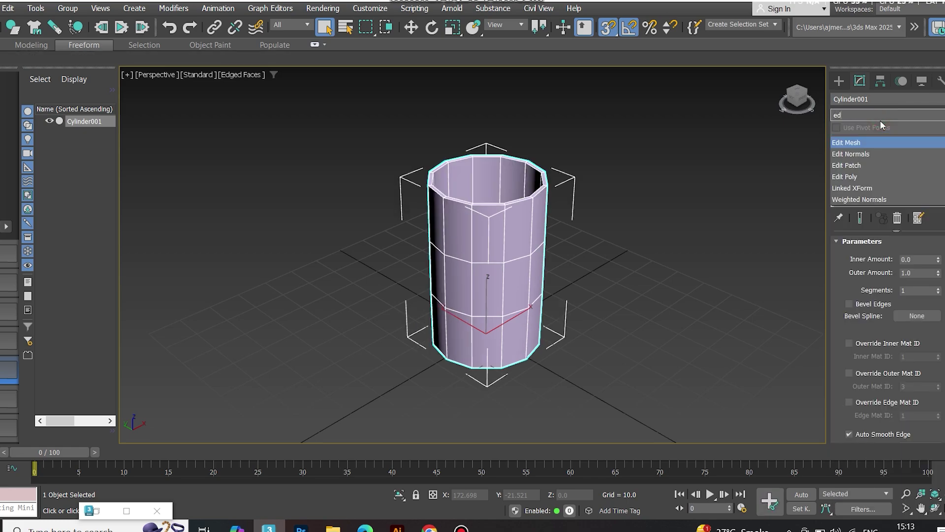
pyautogui.click(876, 179)
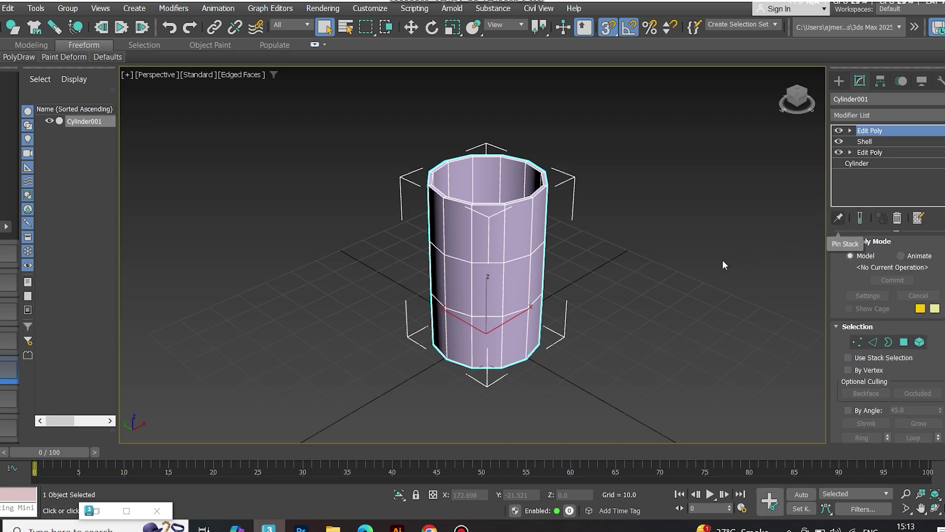
# Select the bottom cap polygon and scale it down to 95%
pyautogui.press('4')
pyautogui.keyDown('alt'); pyautogui.moveTo(512, 272); pyautogui.dragTo(425, 231, button='middle'); pyautogui.keyUp('alt')
pyautogui.click(426, 232)
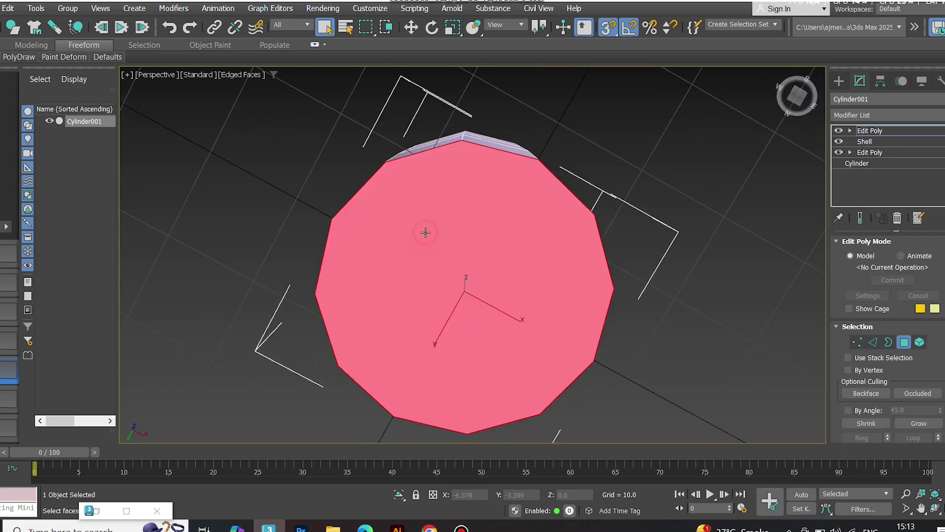
pyautogui.press('r')
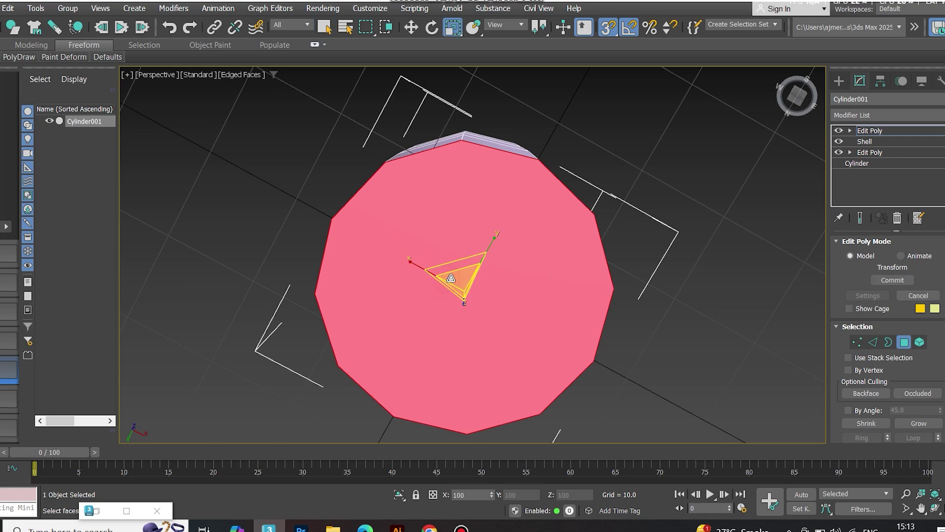
pyautogui.moveTo(451, 278); pyautogui.dragTo(452, 281)
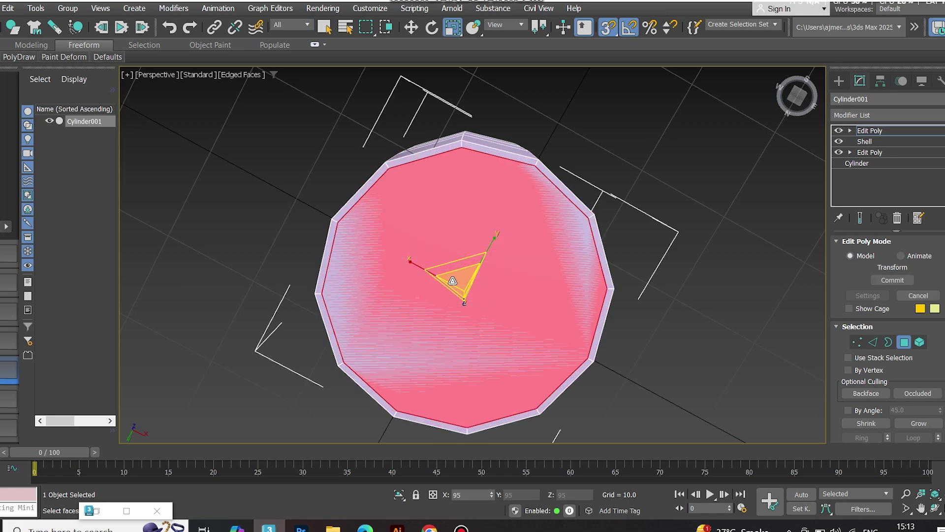
# In the Front view, move the bottom face slightly upward to recess the base
pyautogui.press('w')
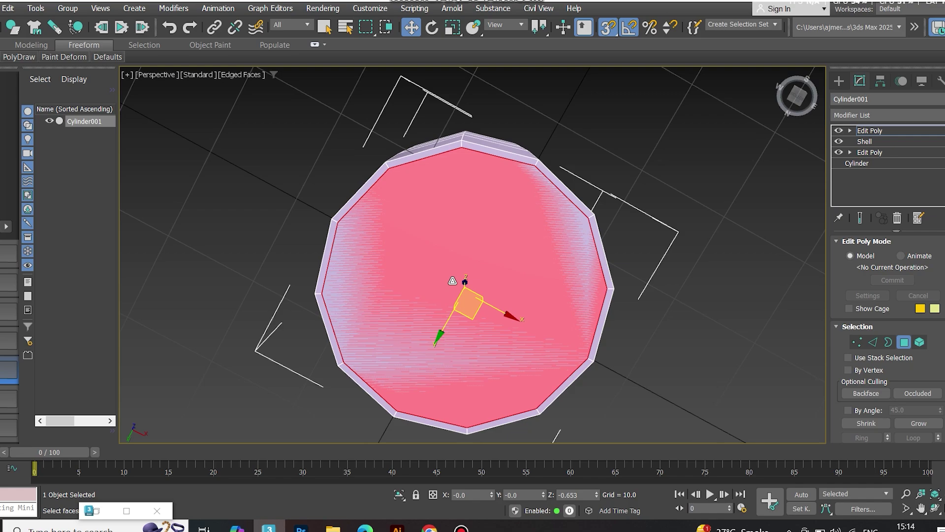
pyautogui.press('h')
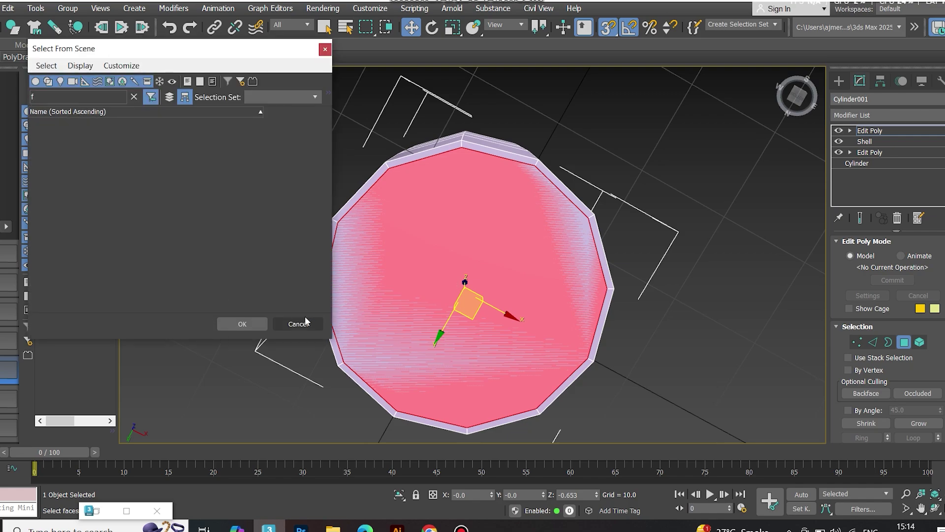
pyautogui.click(305, 321)
pyautogui.press('f')
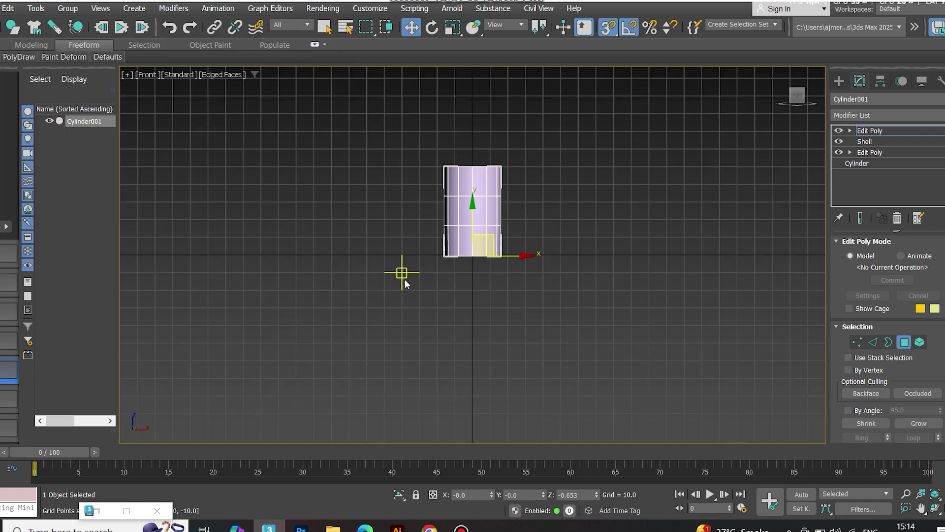
pyautogui.scroll(5, 488, 244)
pyautogui.scroll(2, 345, 276)
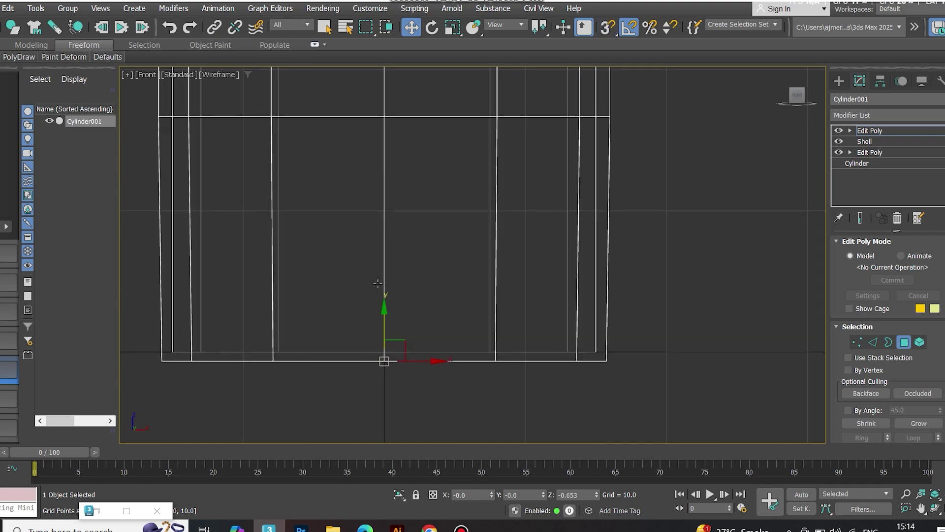
pyautogui.moveTo(326, 396); pyautogui.dragTo(548, 376, button='middle')
pyautogui.scroll(2, 413, 390)
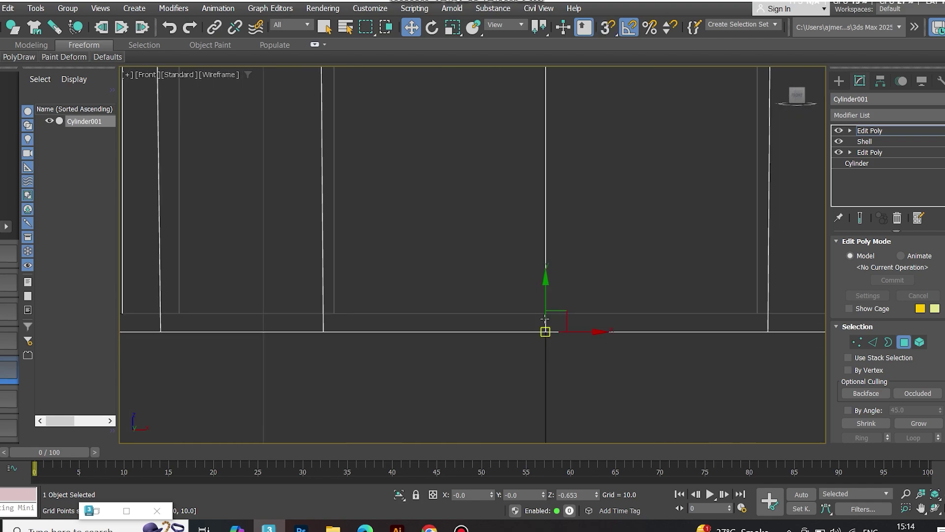
pyautogui.moveTo(547, 302); pyautogui.dragTo(548, 292)
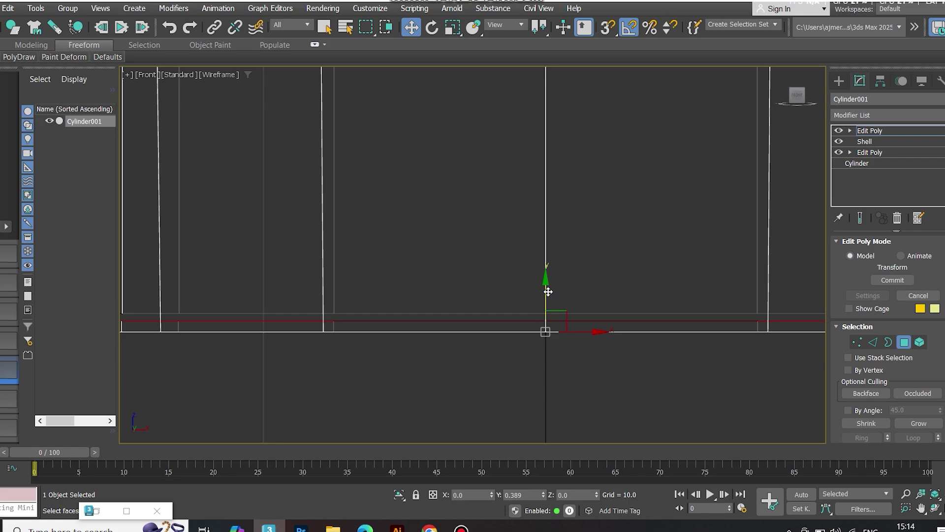
# Return to Perspective view and inspect the raised base with edged-faces shading
pyautogui.press('p')
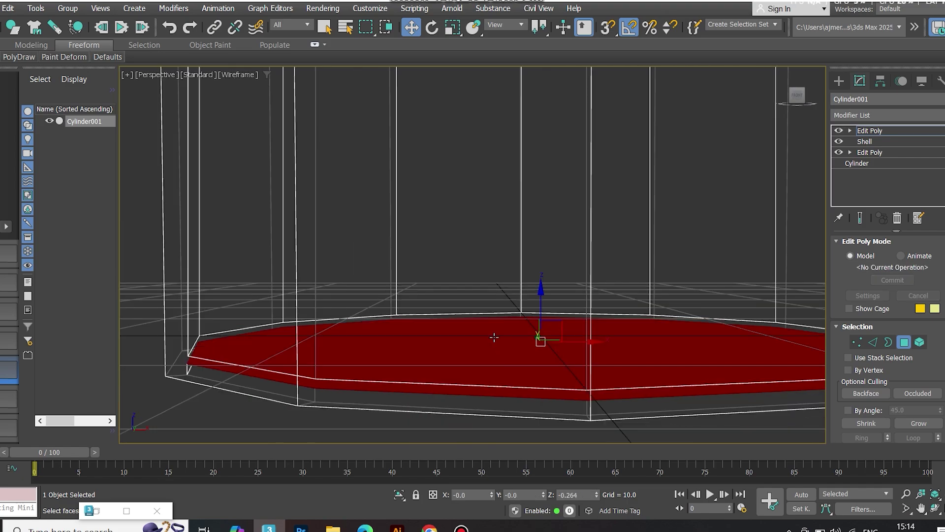
pyautogui.keyDown('alt'); pyautogui.moveTo(494, 337); pyautogui.dragTo(509, 335, button='middle'); pyautogui.keyUp('alt')
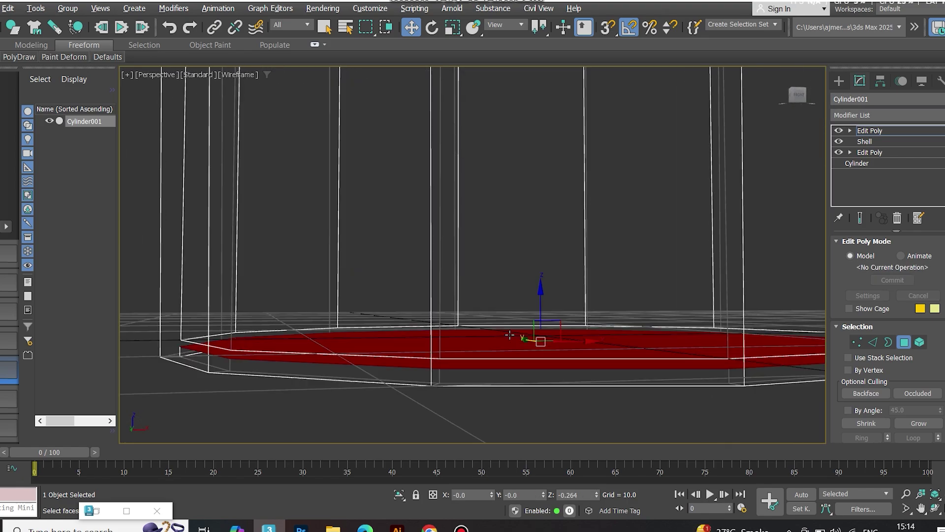
pyautogui.press('F3')
pyautogui.scroll(-5, 478, 320)
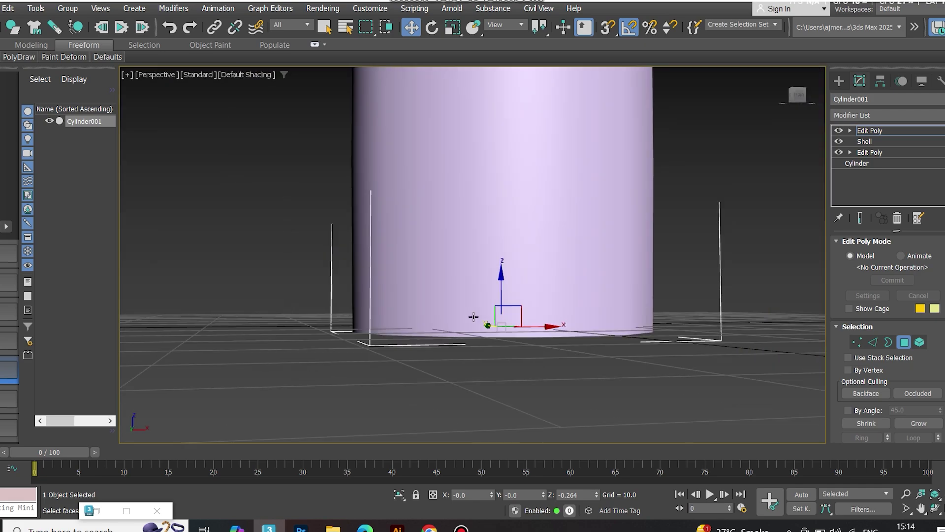
pyautogui.scroll(-5, 474, 316)
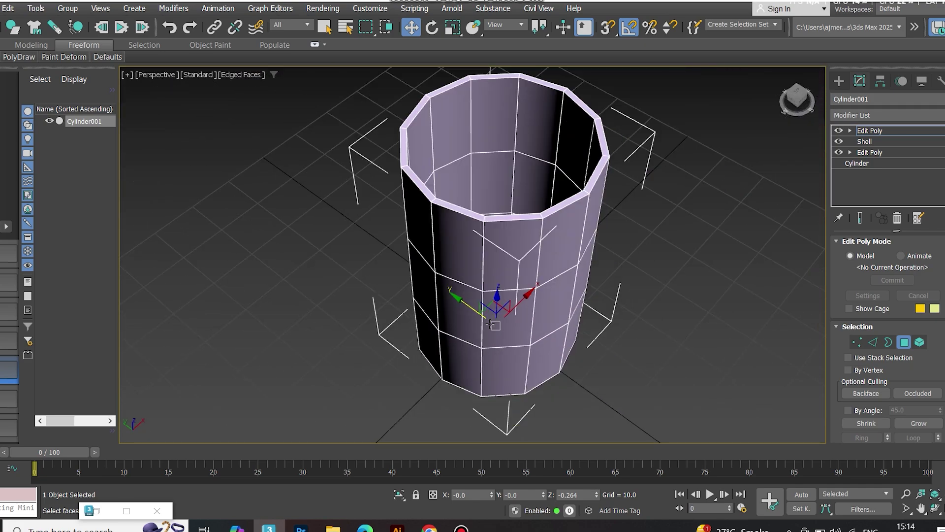
pyautogui.scroll(3, 477, 288)
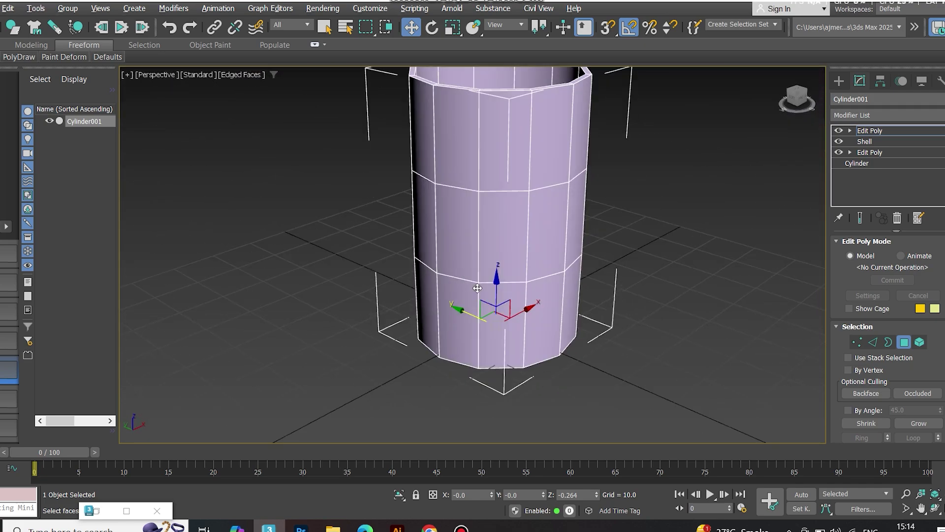
# Select the upper and lower horizontal edge loops around the cylinder
pyautogui.click(502, 194)
pyautogui.press('2')
pyautogui.doubleClick(502, 191)
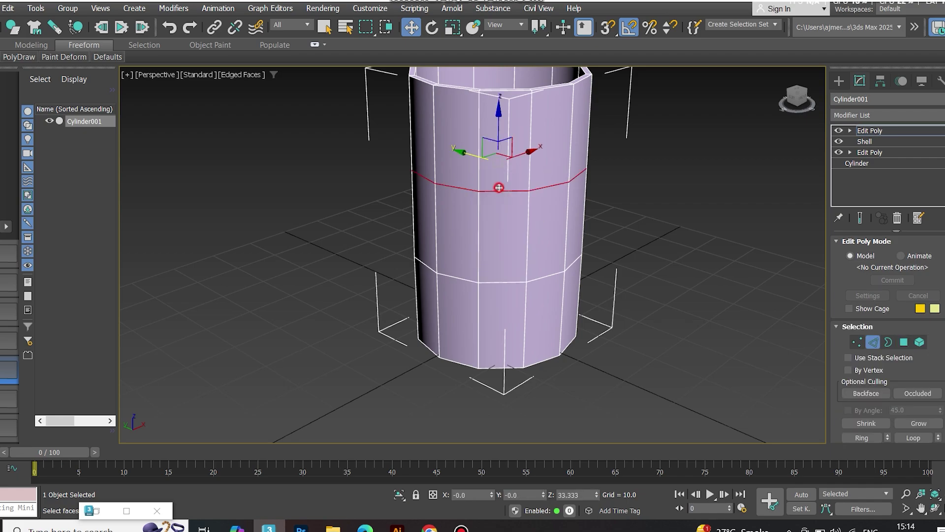
pyautogui.keyDown('ctrl'); pyautogui.doubleClick(500, 283); pyautogui.keyUp('ctrl')
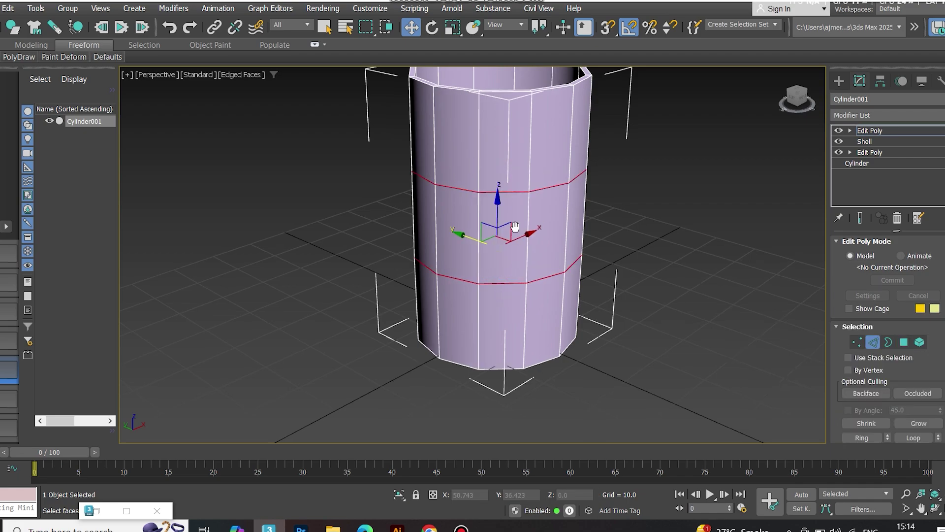
pyautogui.moveTo(518, 206); pyautogui.dragTo(496, 251, button='middle')
# Chamfer the two selected loops with an amount of 1.0
pyautogui.rightClick(608, 182)
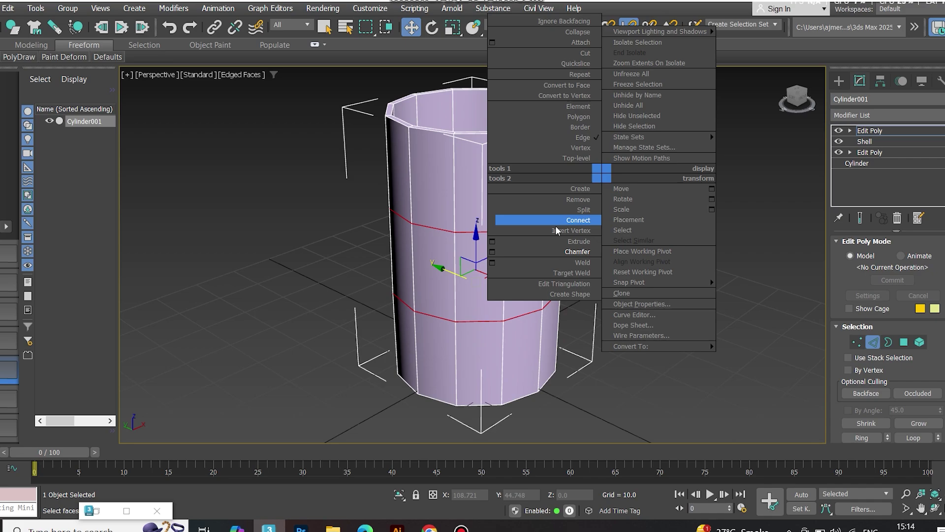
pyautogui.click(498, 256)
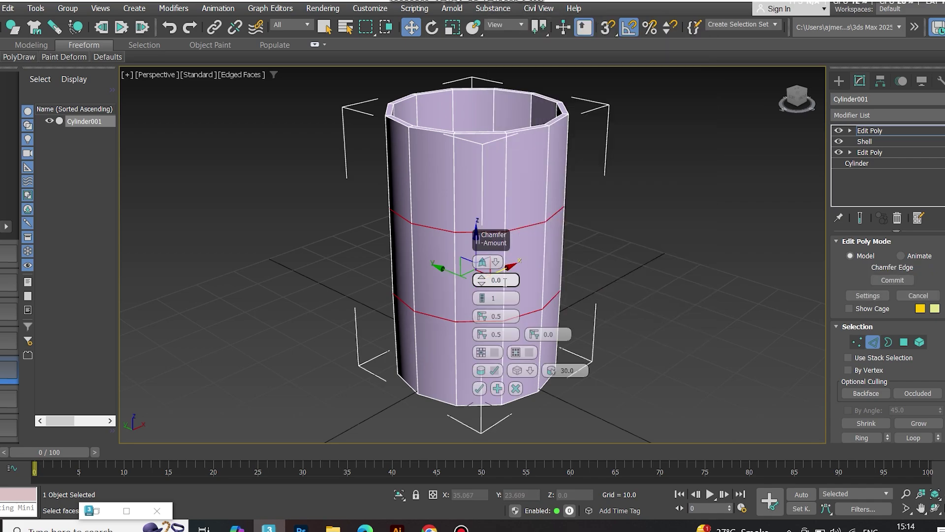
pyautogui.write('1')
pyautogui.press('Return')
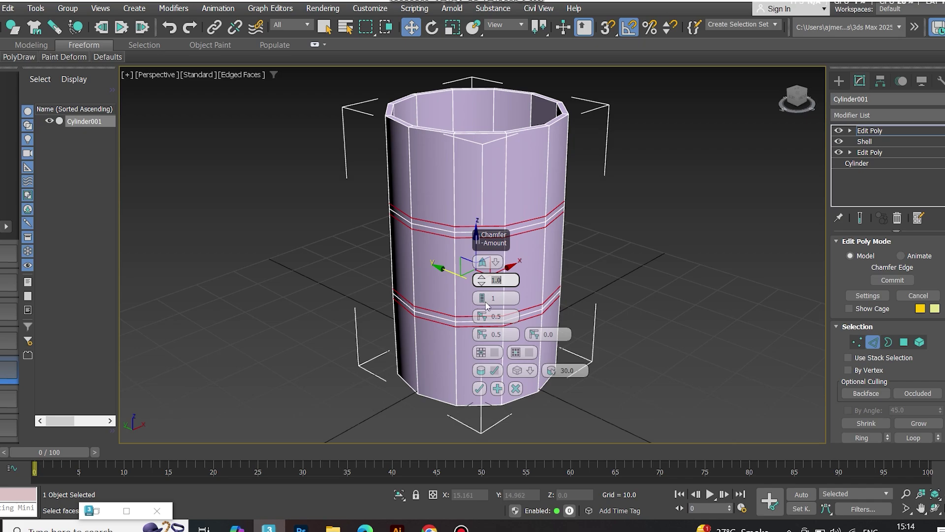
pyautogui.click(482, 388)
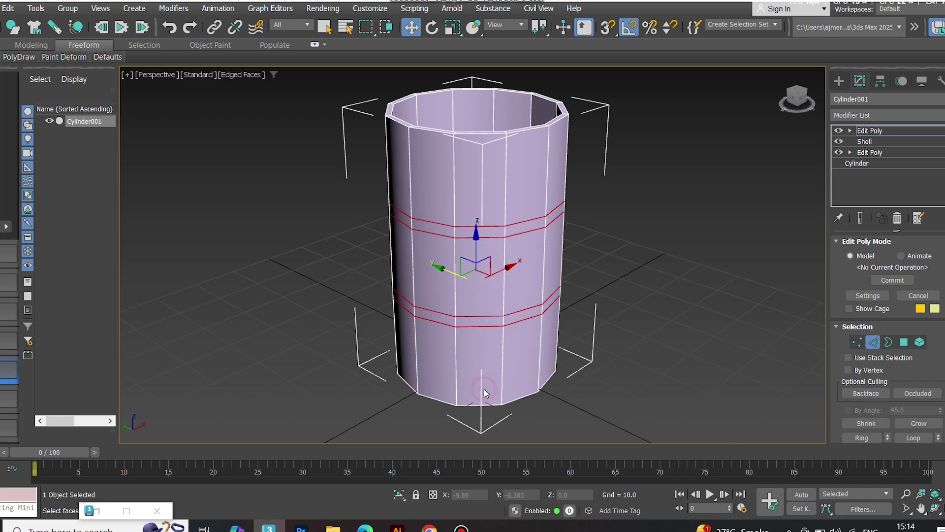
# Ring-select the bottom section's vertical edges and connect them with Slide -80
pyautogui.click(501, 379)
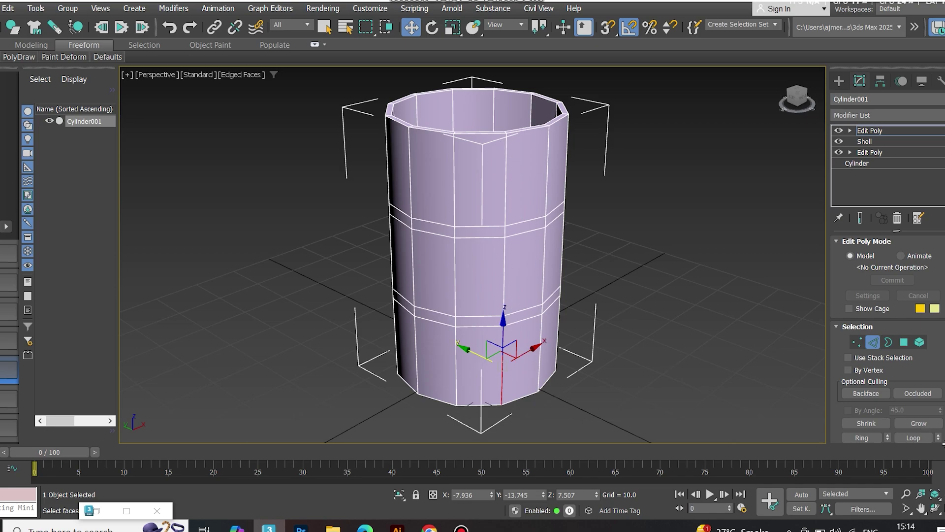
pyautogui.click(861, 437)
pyautogui.rightClick(597, 250)
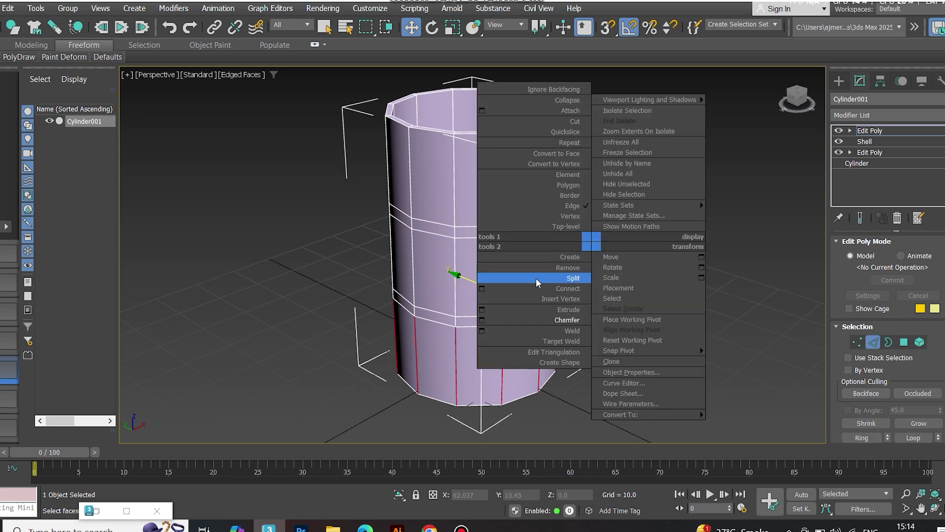
pyautogui.click(484, 288)
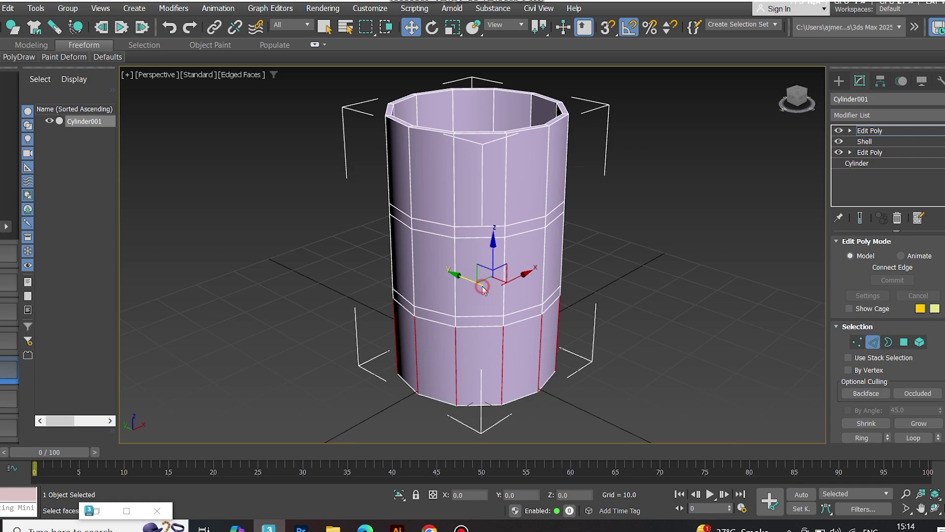
pyautogui.click(499, 279)
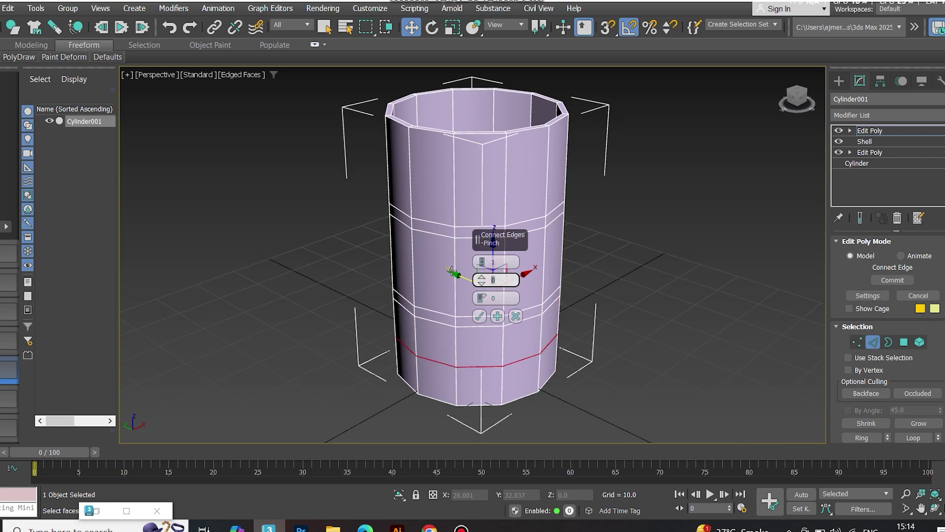
pyautogui.press('Tab')
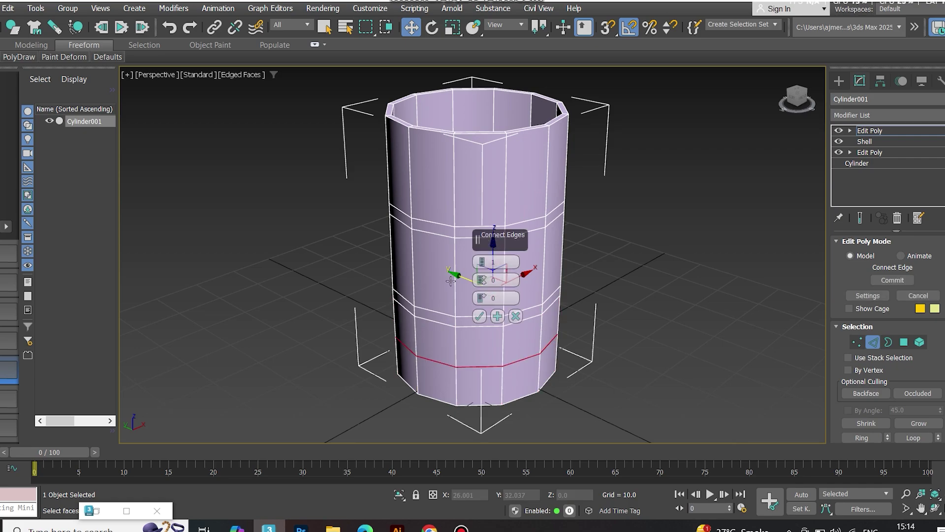
pyautogui.click(498, 316)
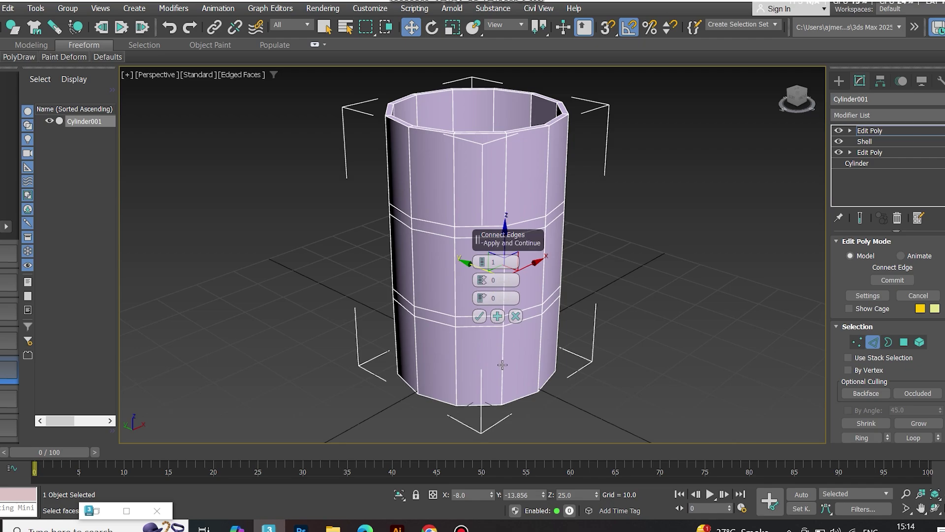
pyautogui.click(506, 299)
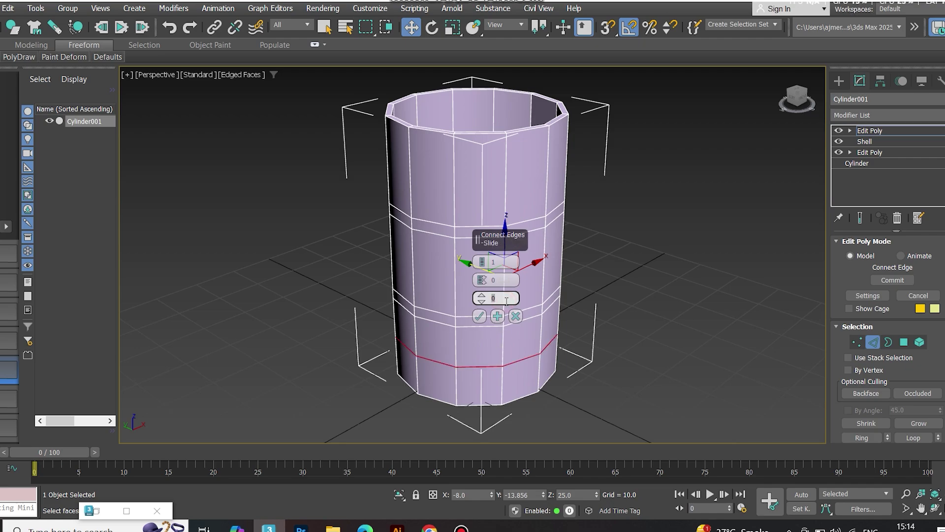
pyautogui.write('-80')
pyautogui.press('Return')
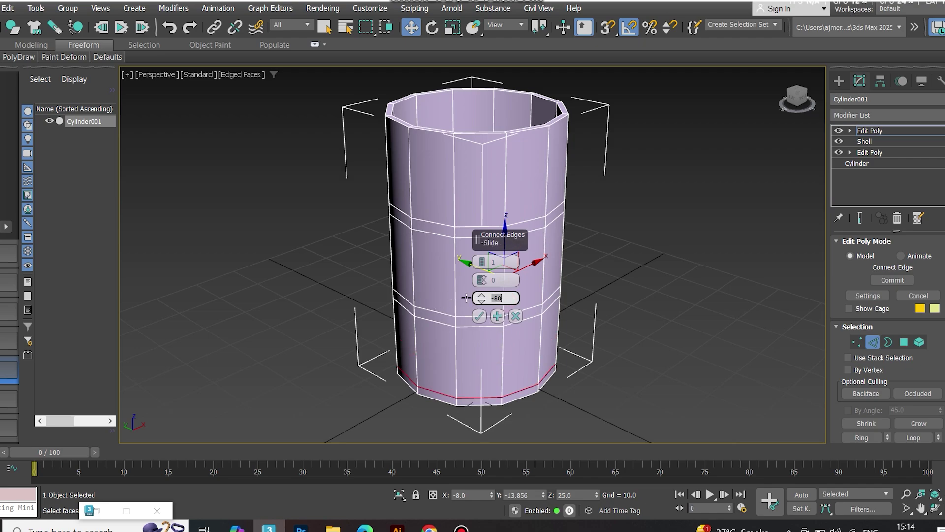
pyautogui.click(480, 316)
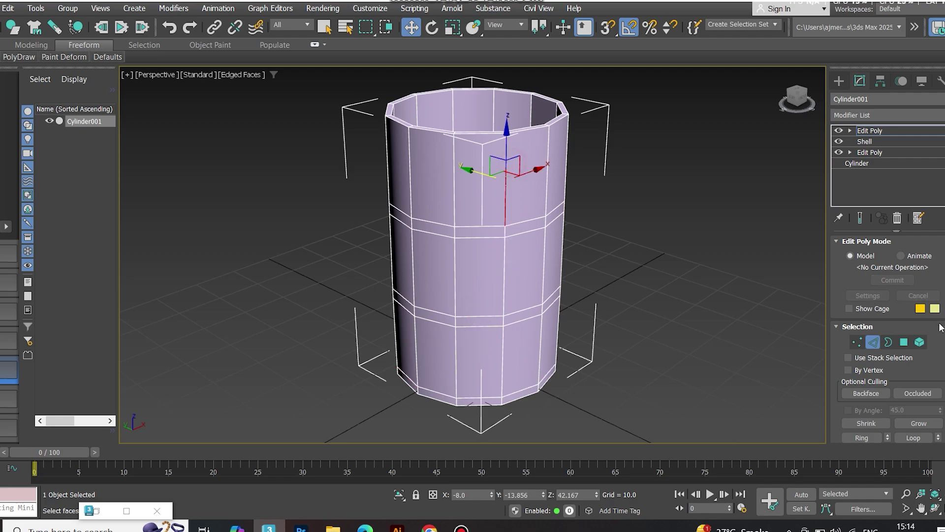
# Connect the top section's vertical edges with a new loop at Slide 80
pyautogui.click(878, 425)
pyautogui.rightClick(667, 192)
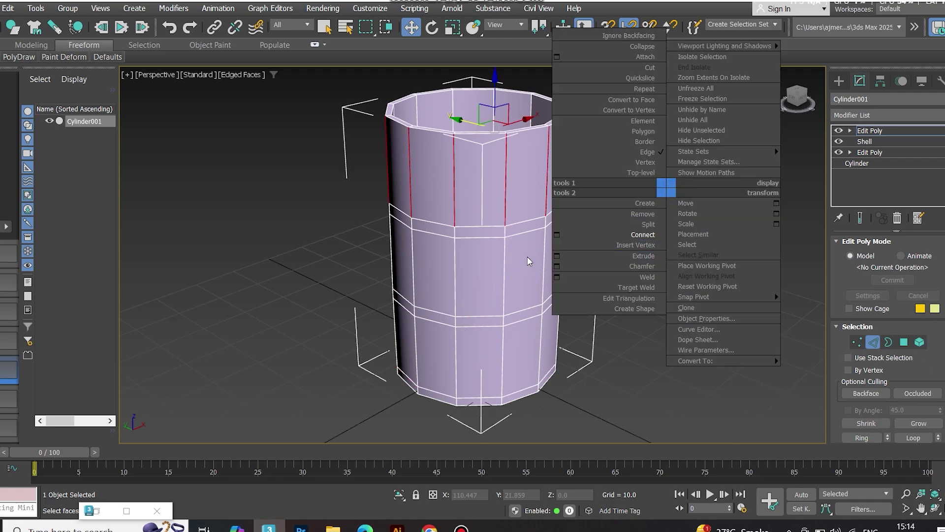
pyautogui.click(557, 234)
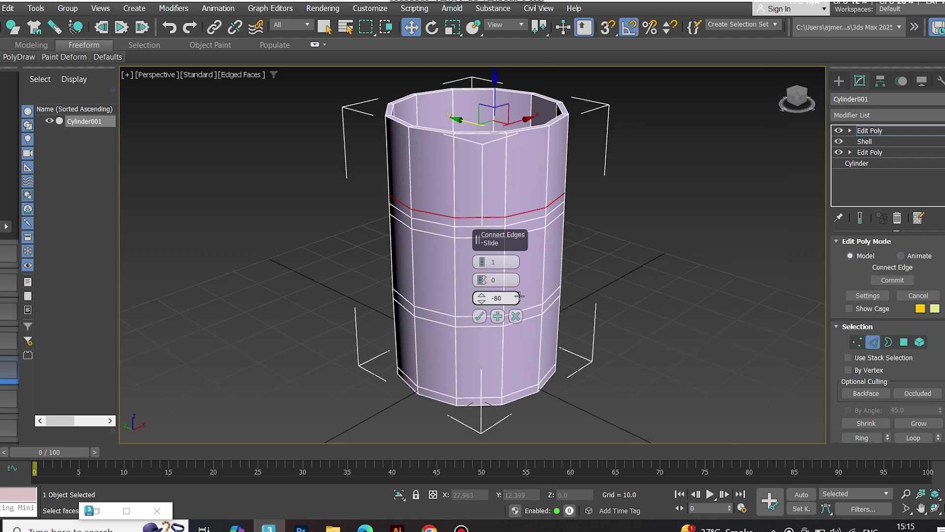
pyautogui.moveTo(513, 299); pyautogui.dragTo(475, 301)
pyautogui.write('80')
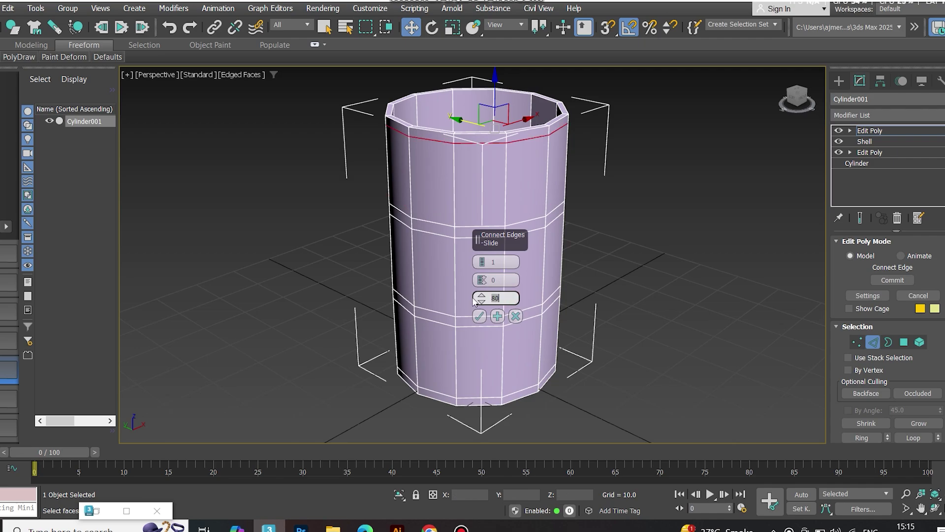
pyautogui.click(477, 317)
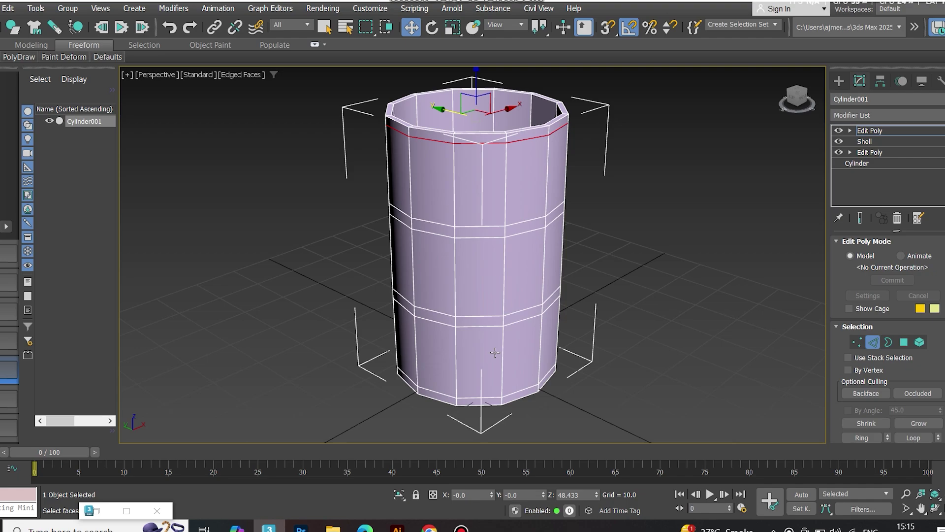
# Select the full rings of the four thin strips: top, middle, lower and bottom
pyautogui.press('4')
pyautogui.click(492, 140)
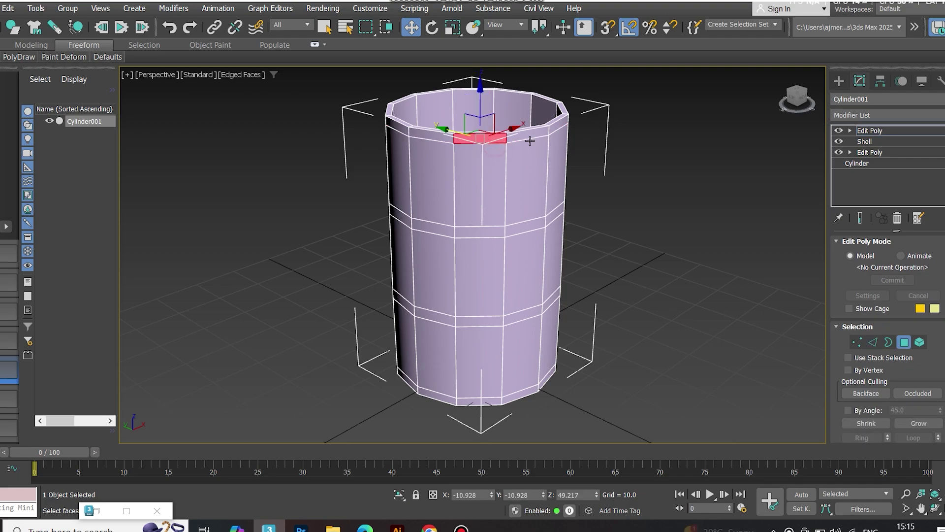
pyautogui.keyDown('shift'); pyautogui.click(531, 134); pyautogui.keyUp('shift')
pyautogui.keyDown('ctrl'); pyautogui.click(522, 232); pyautogui.keyUp('ctrl')
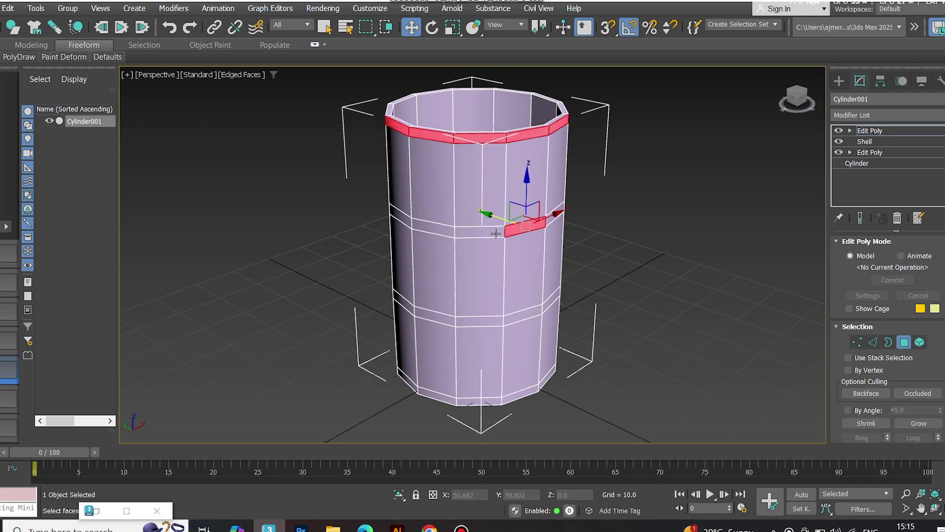
pyautogui.keyDown('shift'); pyautogui.click(496, 233); pyautogui.keyUp('shift')
pyautogui.keyDown('ctrl'); pyautogui.click(490, 322); pyautogui.keyUp('ctrl')
pyautogui.keyDown('shift'); pyautogui.click(511, 324); pyautogui.keyUp('shift')
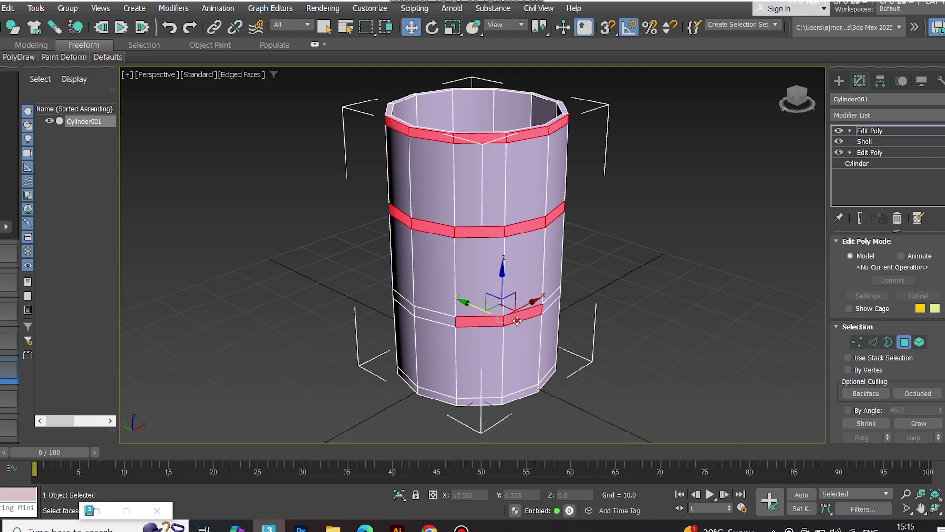
pyautogui.keyDown('ctrl'); pyautogui.click(510, 400); pyautogui.keyUp('ctrl')
pyautogui.keyDown('shift'); pyautogui.click(491, 401); pyautogui.keyUp('shift')
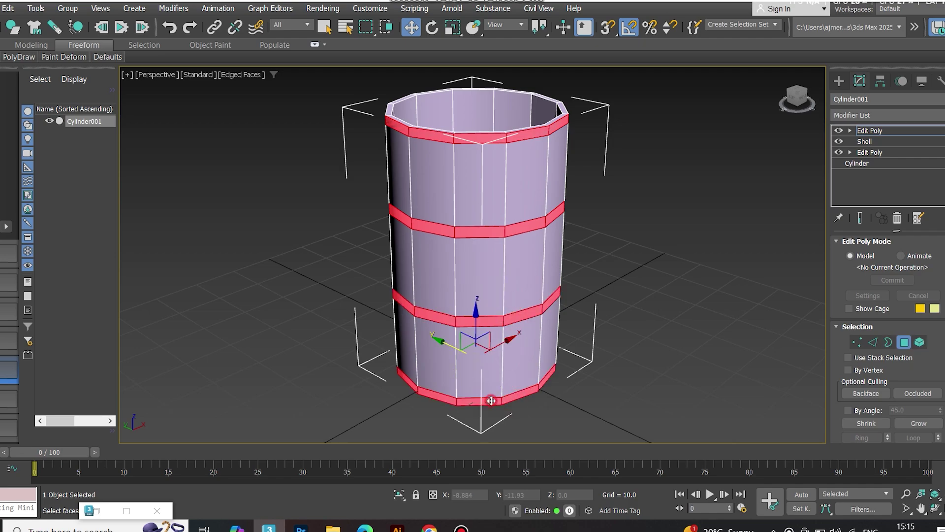
# Extrude the selected strips by Local Normal with a height of 1.5
pyautogui.rightClick(592, 261)
pyautogui.click(484, 297)
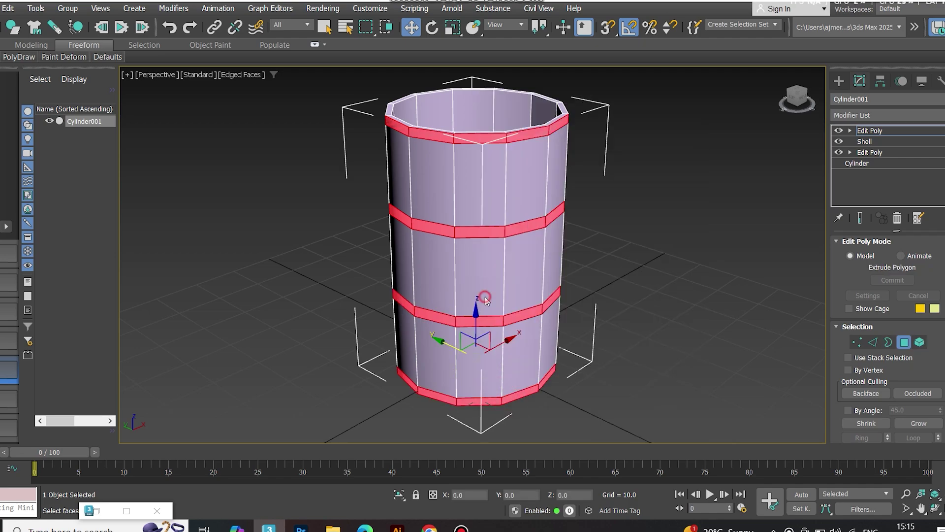
pyautogui.click(499, 263)
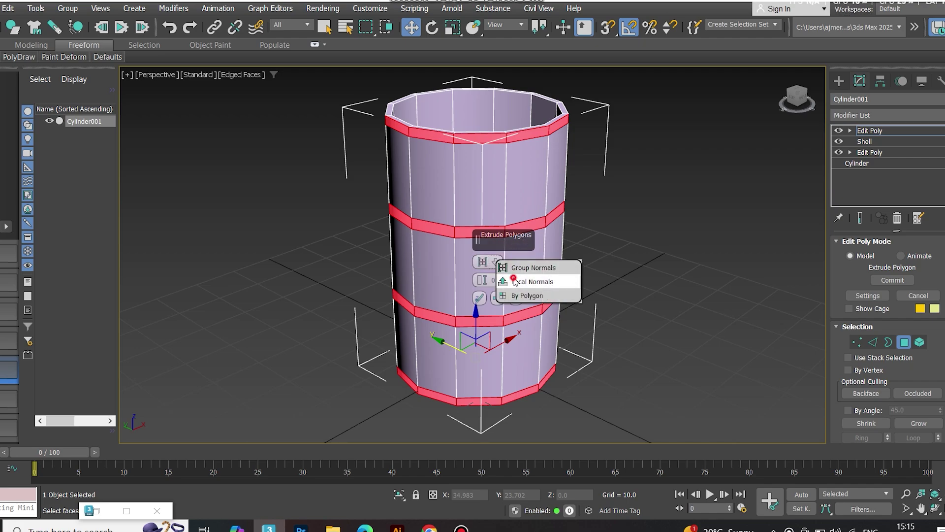
pyautogui.click(512, 280)
pyautogui.write('1')
pyautogui.press('Return')
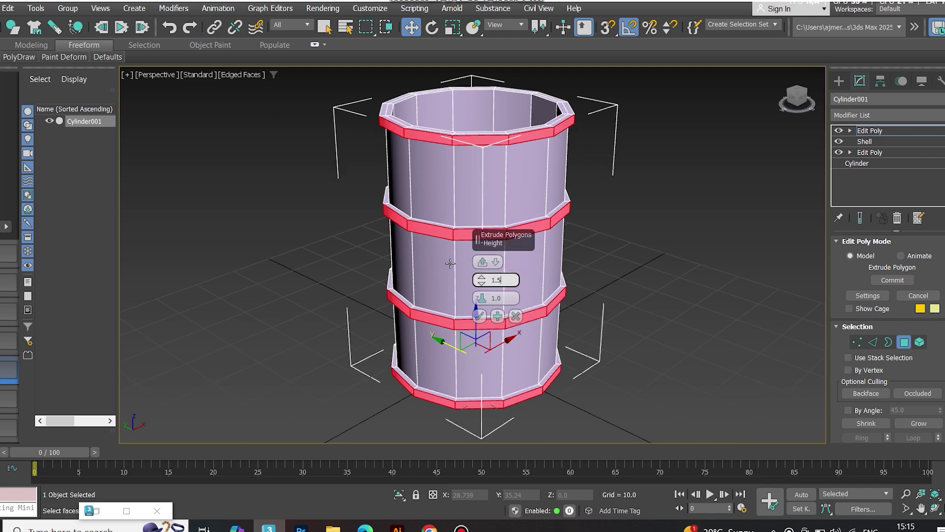
pyautogui.press('Return')
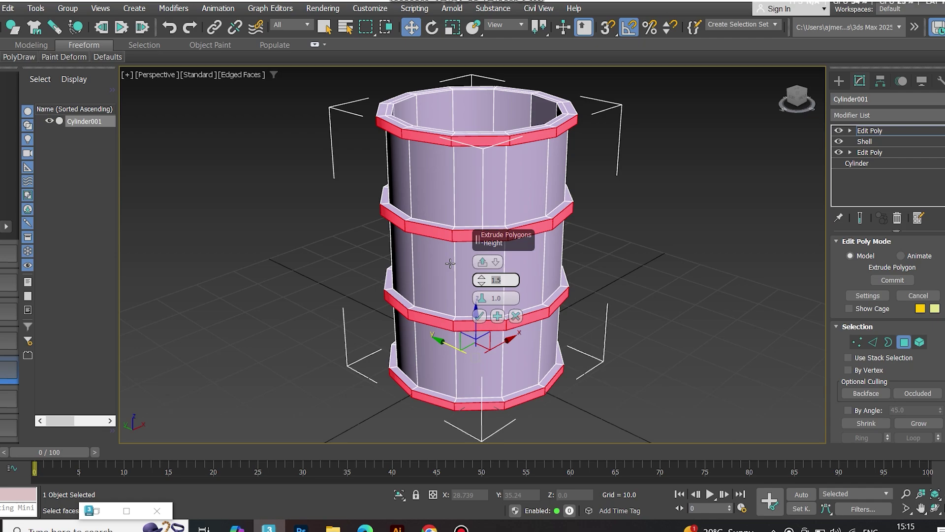
pyautogui.click(479, 316)
# Select the outer edge loop of the barrel's top rim
pyautogui.press('2')
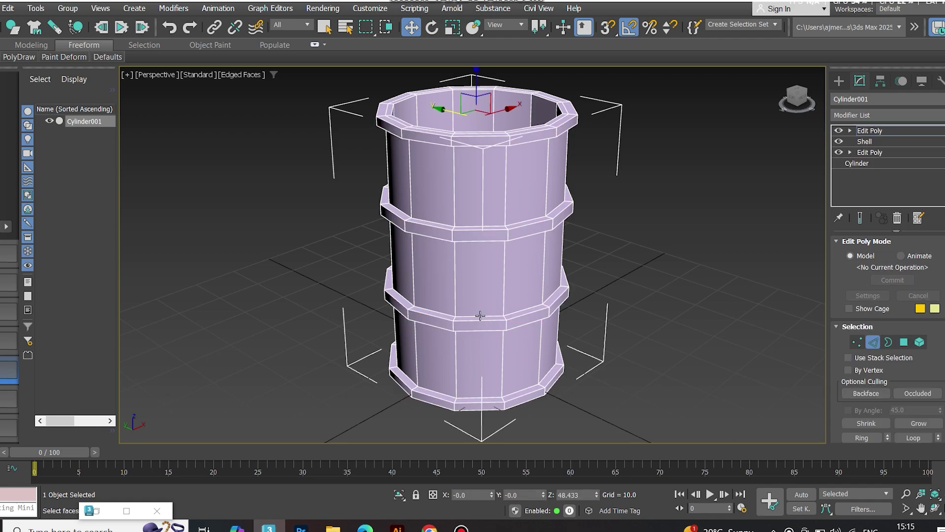
pyautogui.scroll(3, 480, 316)
pyautogui.keyDown('alt'); pyautogui.moveTo(492, 201); pyautogui.dragTo(409, 163, button='middle'); pyautogui.keyUp('alt')
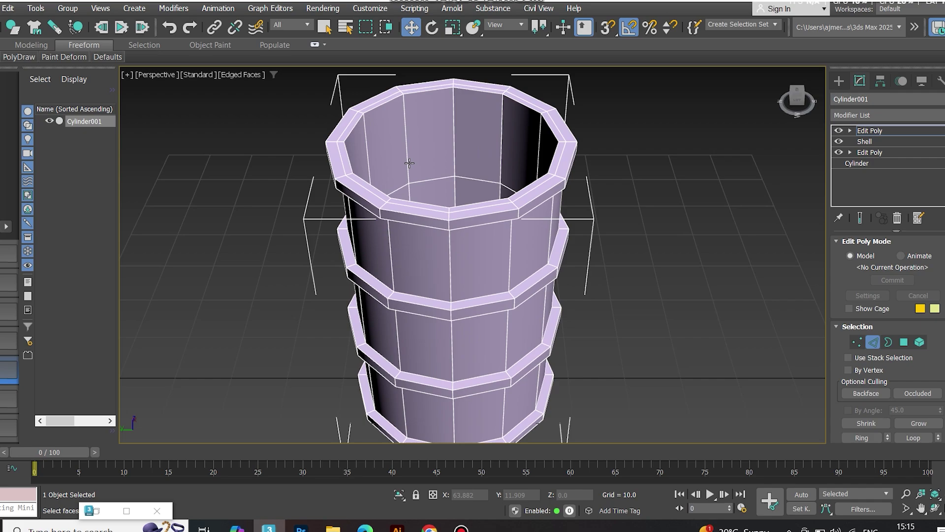
pyautogui.doubleClick(355, 128)
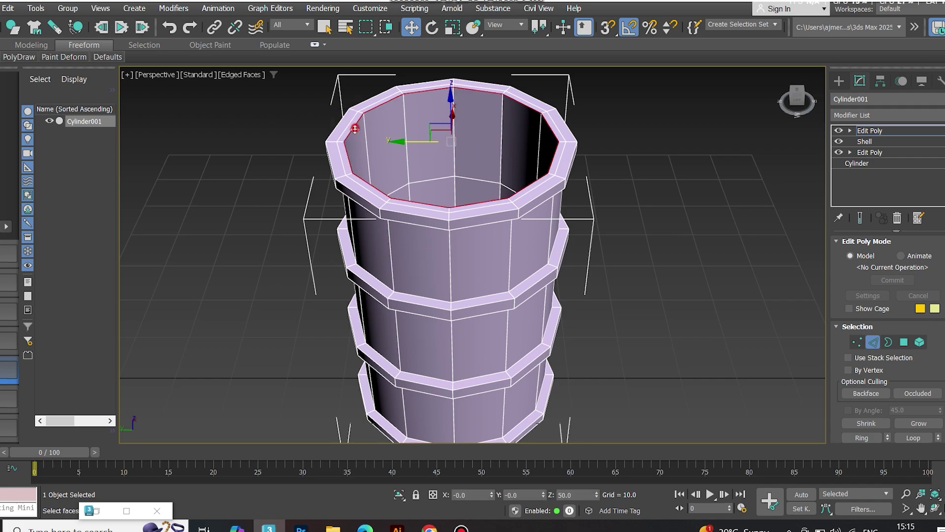
pyautogui.keyDown('ctrl'); pyautogui.doubleClick(326, 148); pyautogui.keyUp('ctrl')
pyautogui.click(538, 237)
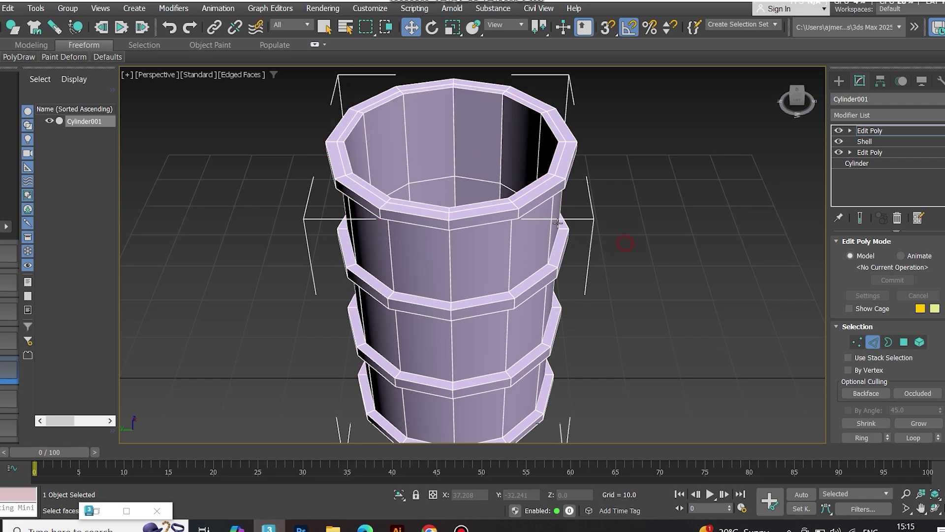
pyautogui.scroll(3, 526, 199)
pyautogui.doubleClick(536, 207)
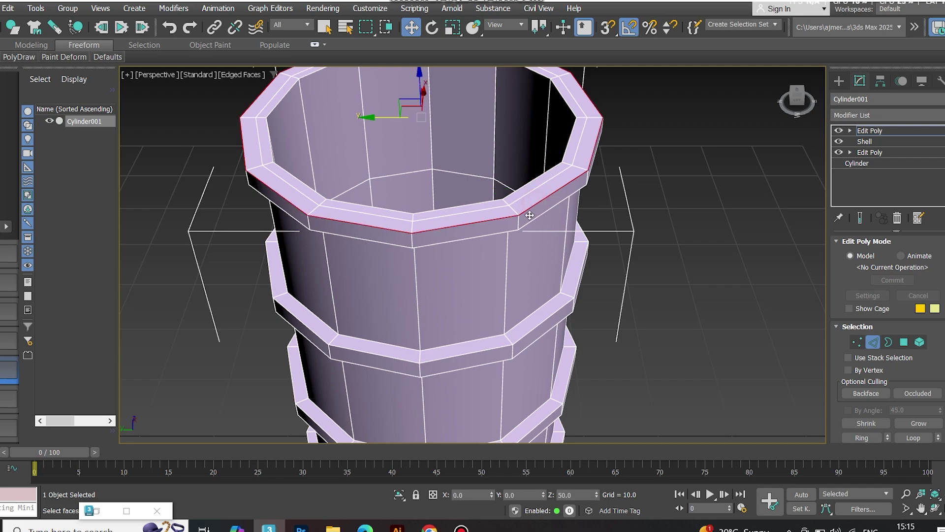
# Add the second and third bands' upper and lower edge loops to the selection
pyautogui.scroll(-3, 531, 216)
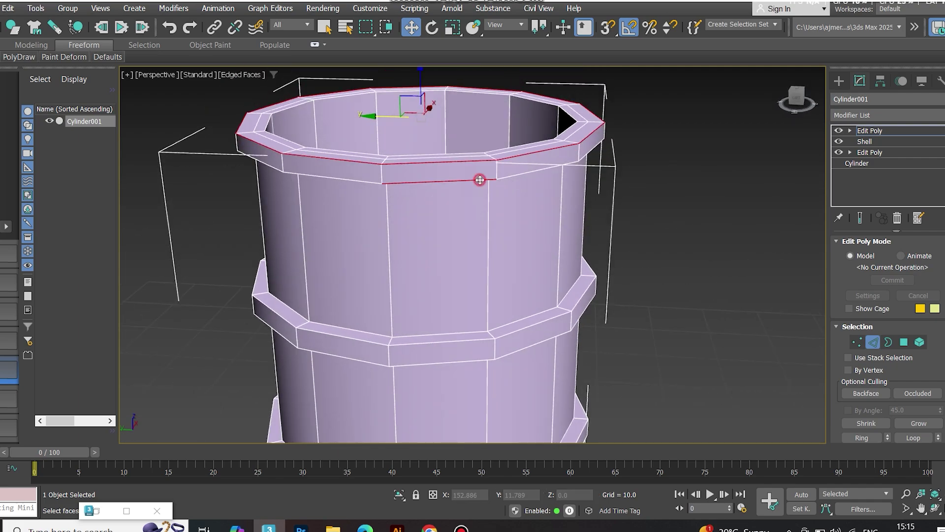
pyautogui.scroll(-5, 481, 179)
pyautogui.keyDown('alt'); pyautogui.moveTo(478, 246); pyautogui.dragTo(477, 263, button='middle'); pyautogui.keyUp('alt')
pyautogui.scroll(4, 478, 263)
pyautogui.scroll(3, 477, 264)
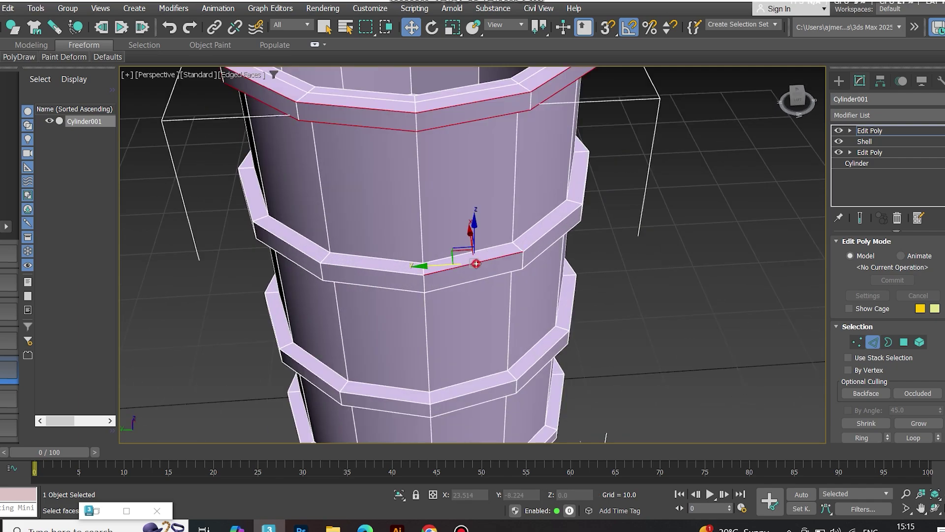
pyautogui.keyDown('ctrl'); pyautogui.doubleClick(473, 282); pyautogui.keyUp('ctrl')
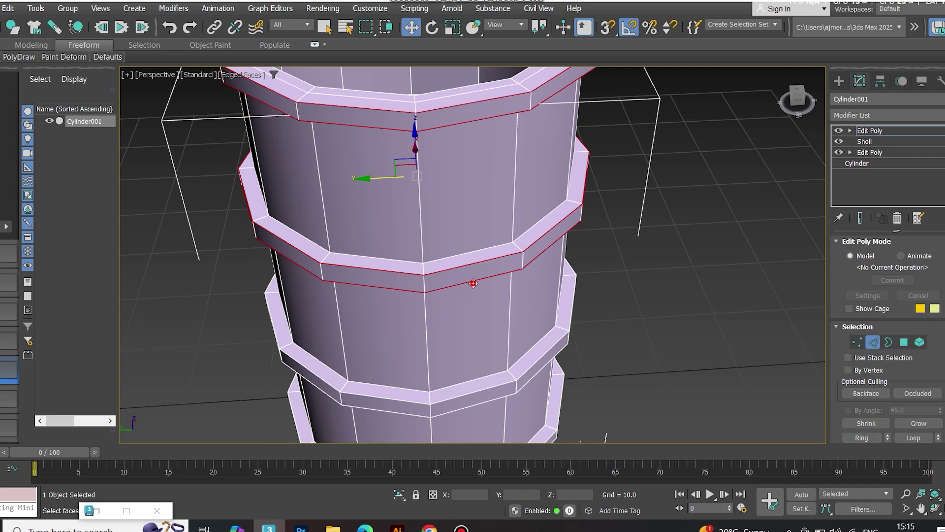
pyautogui.keyDown('ctrl'); pyautogui.doubleClick(475, 390); pyautogui.keyUp('ctrl')
pyautogui.keyDown('ctrl'); pyautogui.doubleClick(485, 406); pyautogui.keyUp('ctrl')
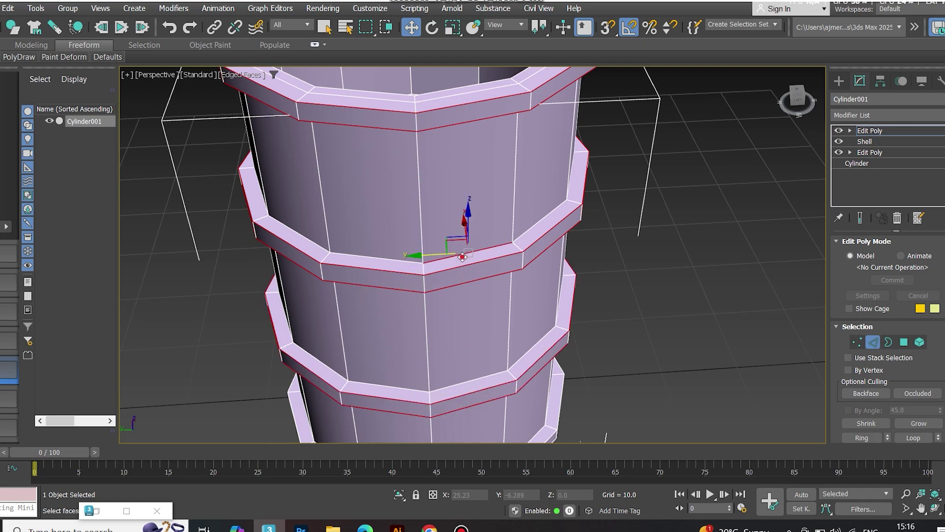
pyautogui.keyDown('alt'); pyautogui.doubleClick(453, 222); pyautogui.keyUp('alt')
pyautogui.keyDown('ctrl'); pyautogui.doubleClick(452, 389); pyautogui.keyUp('ctrl')
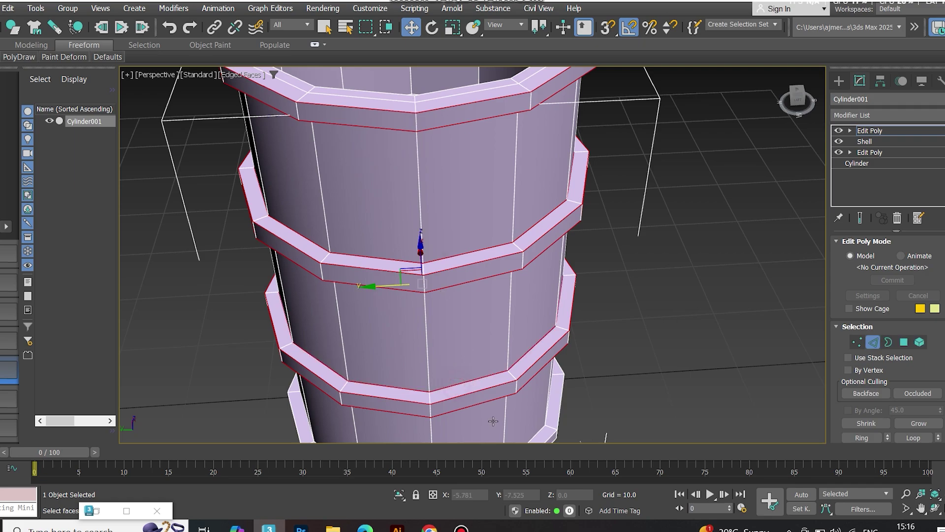
pyautogui.keyDown('alt'); pyautogui.moveTo(452, 384); pyautogui.dragTo(521, 381, button='middle'); pyautogui.keyUp('alt')
# Add the bottom band's upper and lower edge loops to the selection
pyautogui.click(521, 381)
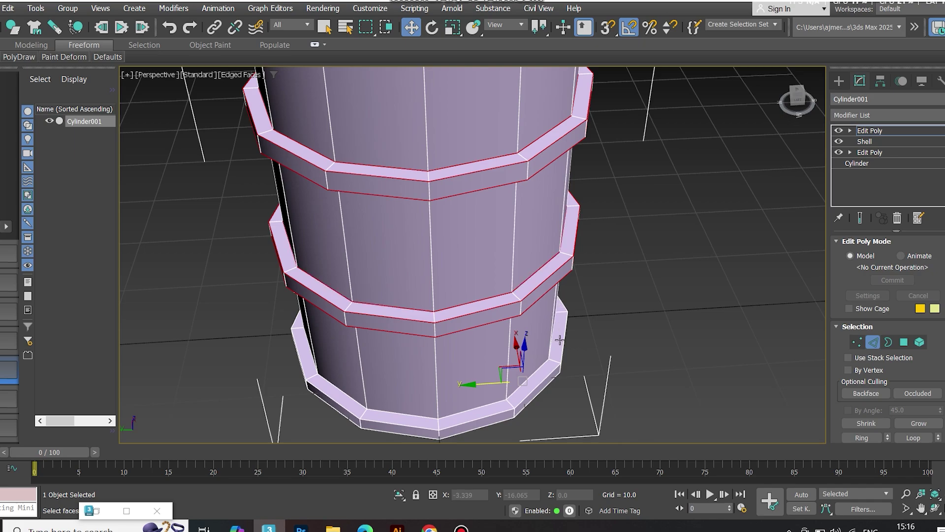
pyautogui.keyDown('ctrl'); pyautogui.doubleClick(484, 406); pyautogui.keyUp('ctrl')
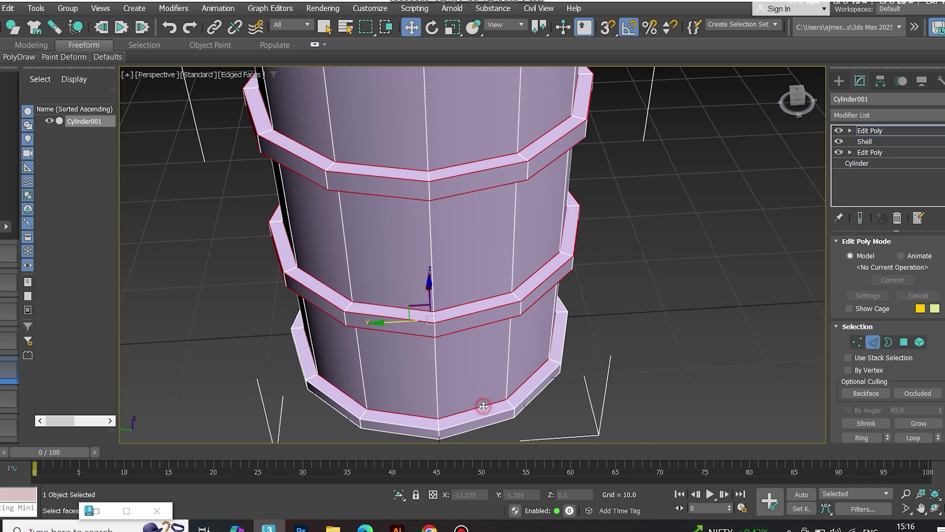
pyautogui.keyDown('ctrl'); pyautogui.doubleClick(517, 405); pyautogui.keyUp('ctrl')
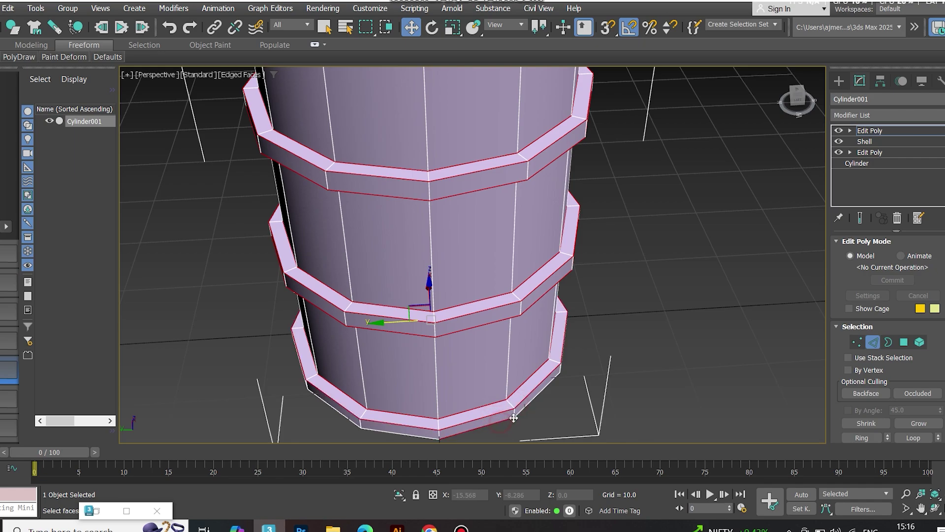
pyautogui.keyDown('ctrl'); pyautogui.doubleClick(522, 406); pyautogui.keyUp('ctrl')
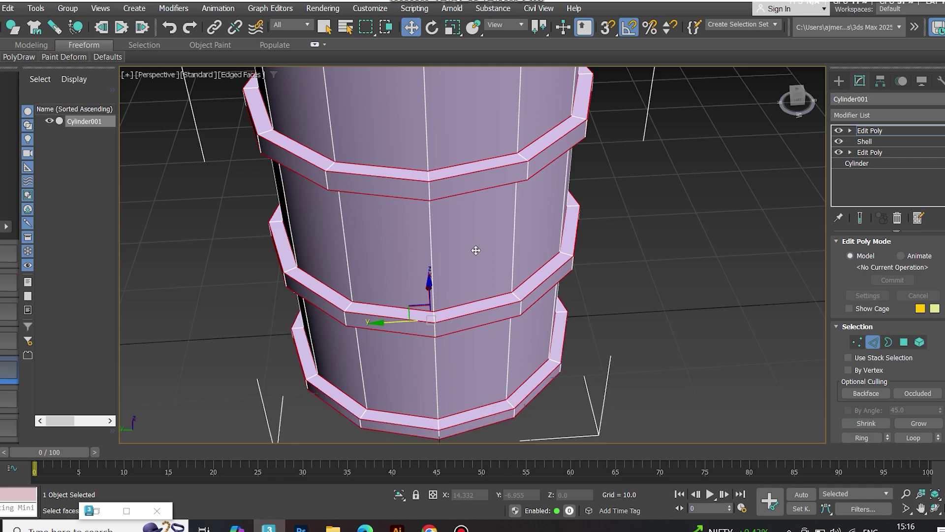
# Add the barrel's top edge loop and orbit around to check the selection
pyautogui.scroll(-2, 476, 250)
pyautogui.keyDown('alt'); pyautogui.moveTo(467, 266); pyautogui.dragTo(432, 212, button='middle'); pyautogui.keyUp('alt')
pyautogui.scroll(4, 426, 132)
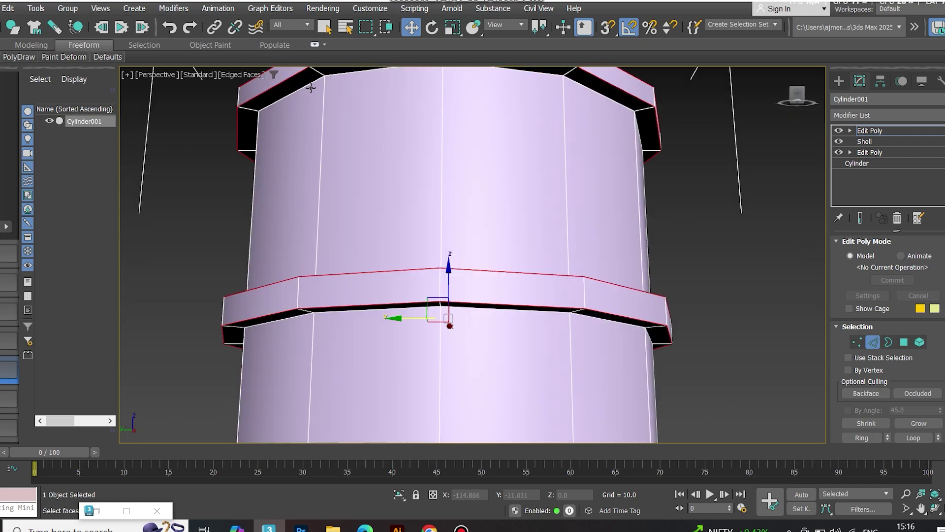
pyautogui.keyDown('ctrl'); pyautogui.doubleClick(338, 75); pyautogui.keyUp('ctrl')
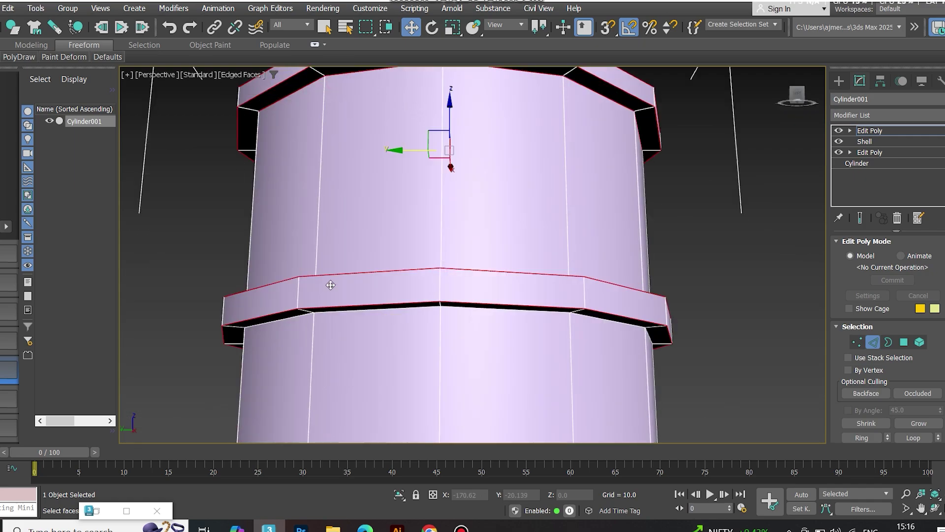
pyautogui.click(296, 316)
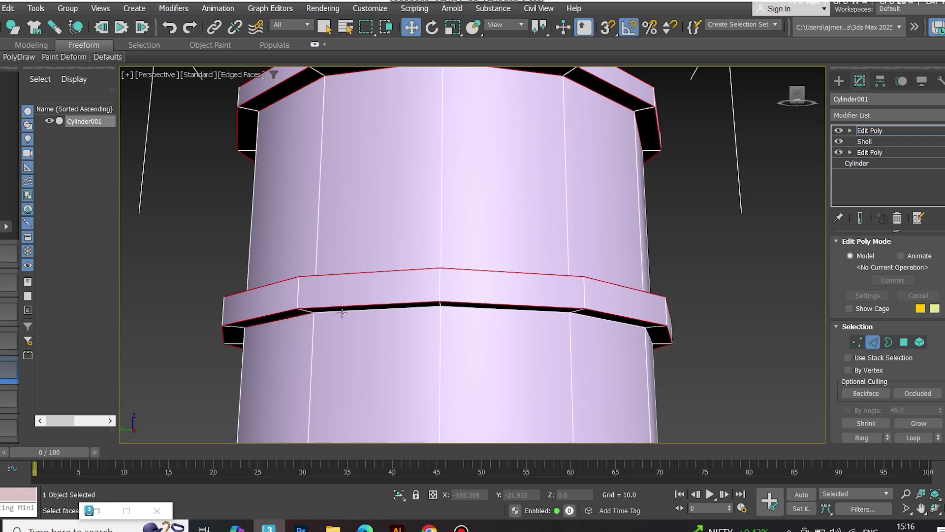
pyautogui.scroll(-5, 342, 313)
pyautogui.scroll(5, 352, 368)
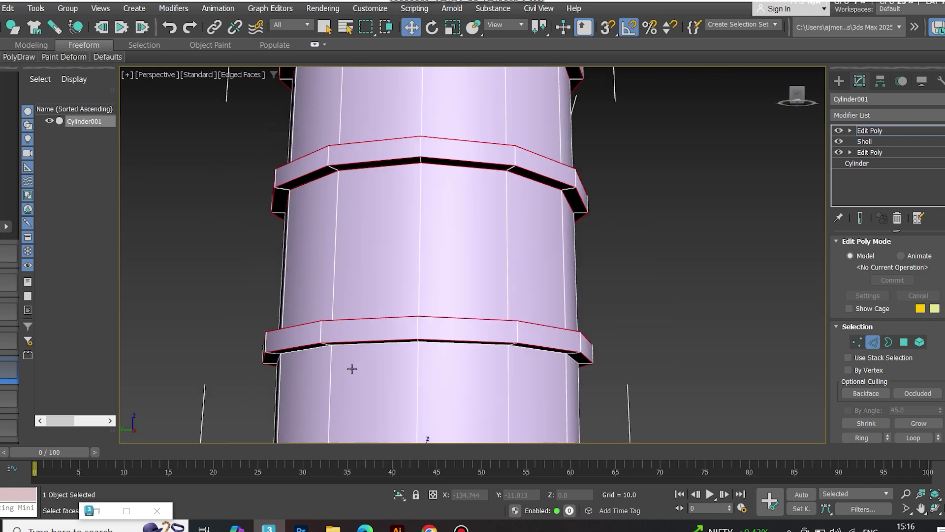
pyautogui.scroll(3, 352, 369)
pyautogui.moveTo(337, 348); pyautogui.dragTo(318, 193, button='middle')
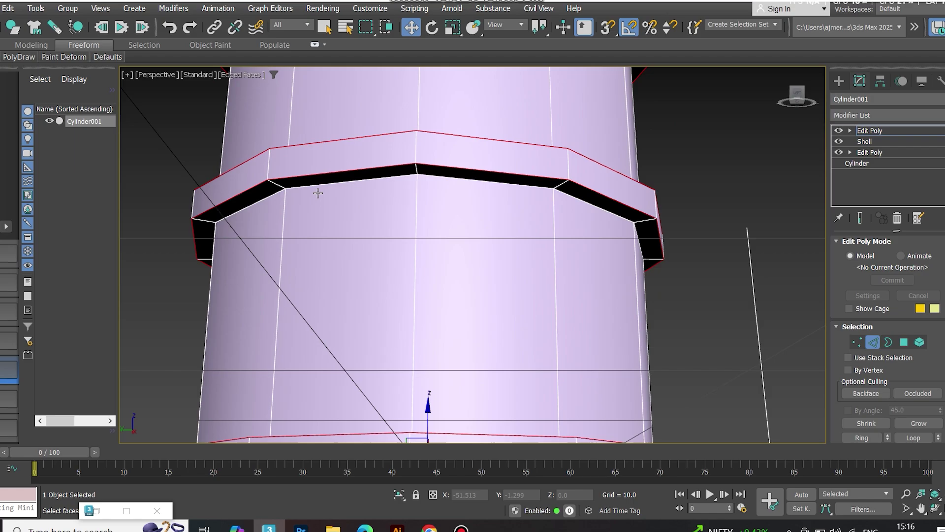
pyautogui.scroll(-4, 390, 206)
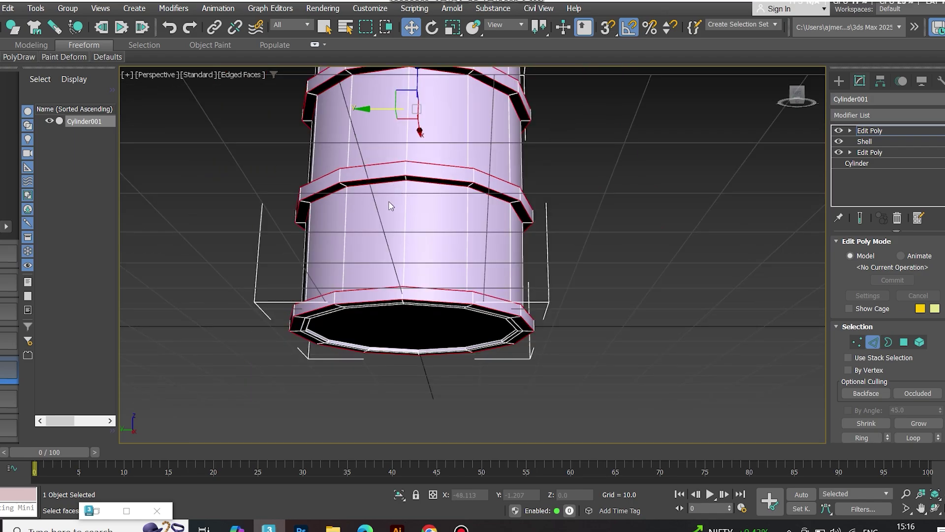
pyautogui.keyDown('alt'); pyautogui.moveTo(390, 205); pyautogui.dragTo(449, 250, button='middle'); pyautogui.keyUp('alt')
pyautogui.scroll(4, 377, 170)
pyautogui.scroll(-4, 382, 276)
# Chamfer the selected band and rim edges, trying 0.7 and 0.5 before settling on 0.4
pyautogui.scroll(3, 457, 181)
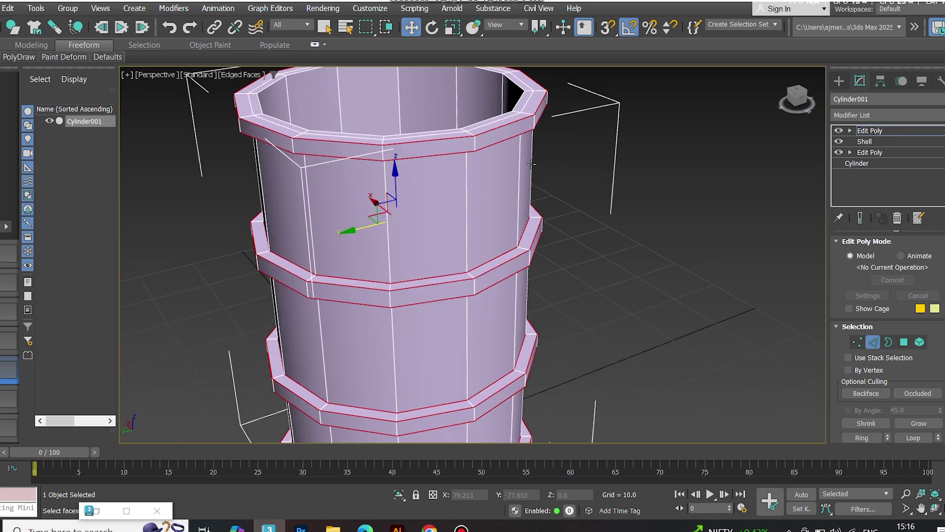
pyautogui.rightClick(527, 160)
pyautogui.click(418, 238)
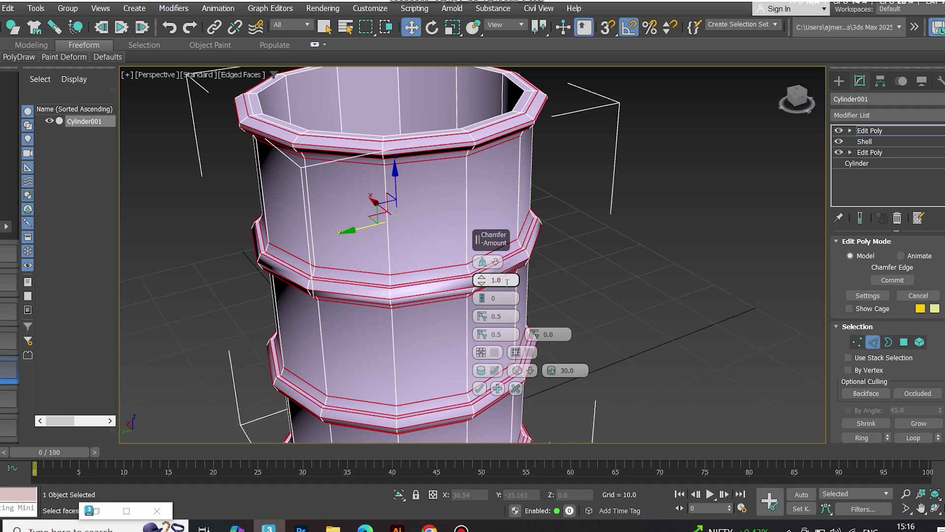
pyautogui.click(500, 281)
pyautogui.write('.7')
pyautogui.press('Return')
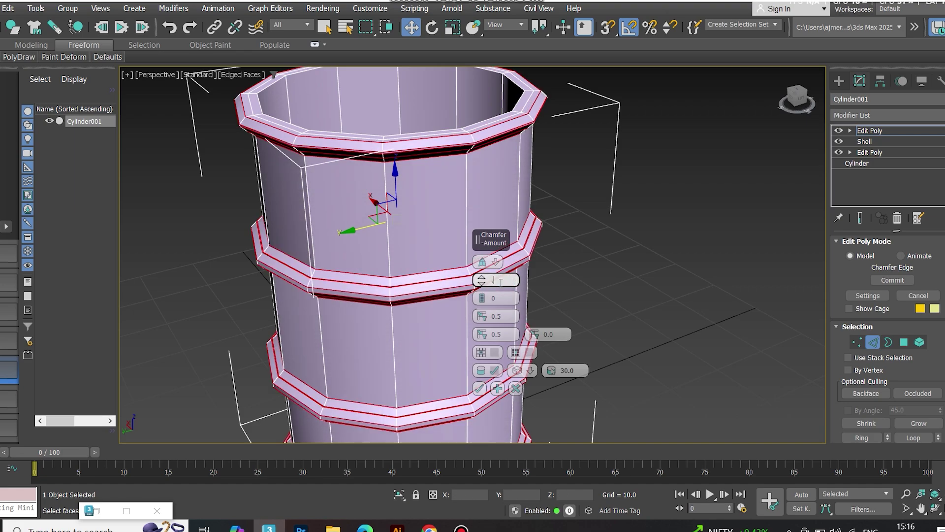
pyautogui.write('.5')
pyautogui.press('Return')
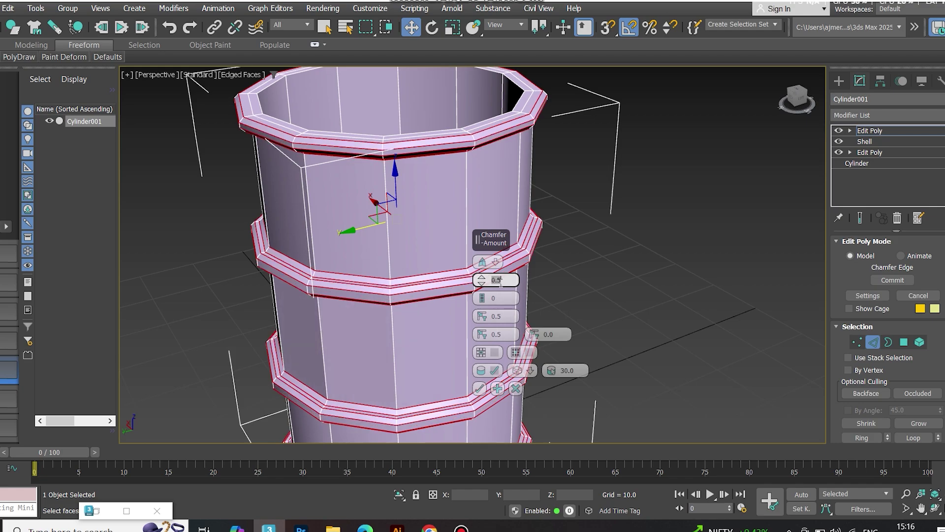
pyautogui.write('.4')
pyautogui.press('Return')
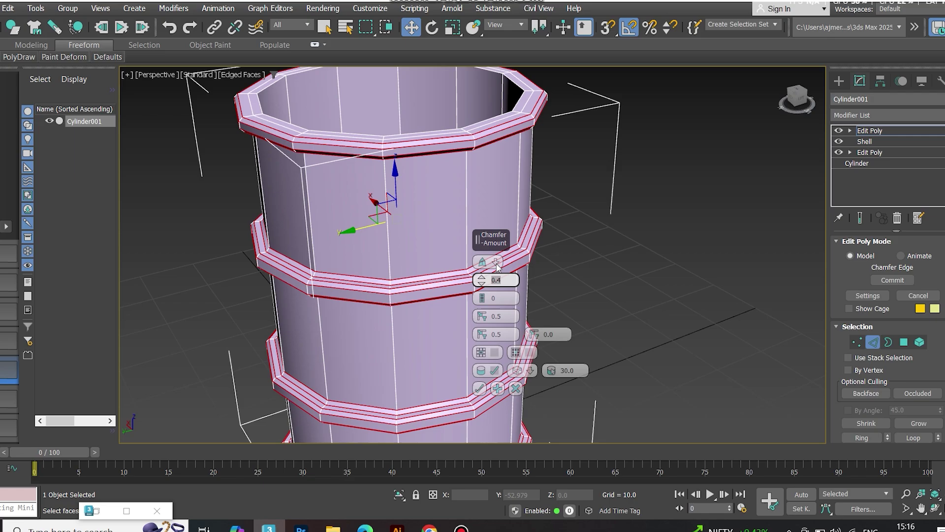
pyautogui.click(481, 389)
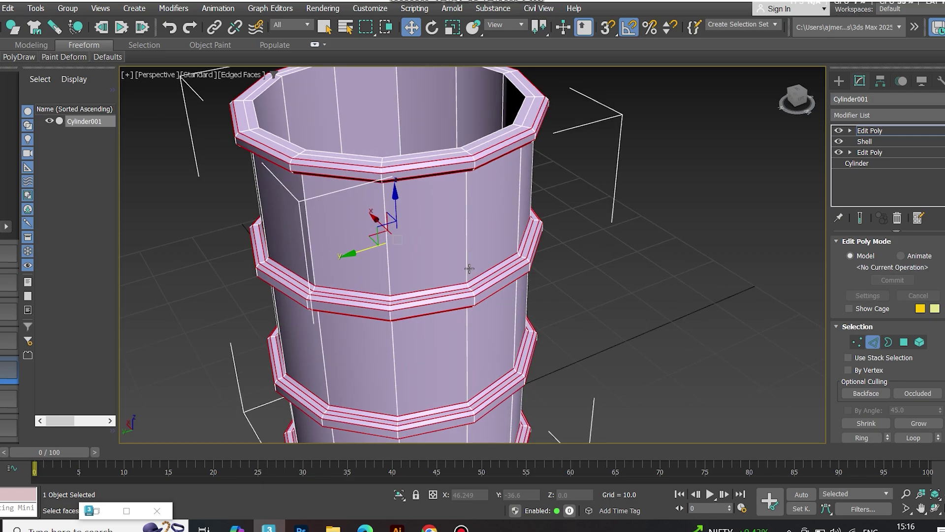
# Inspect the barrel's inner floor and bottom cap polygons, then return to edge selection
pyautogui.keyDown('alt'); pyautogui.moveTo(469, 268); pyautogui.dragTo(450, 271, button='middle'); pyautogui.keyUp('alt')
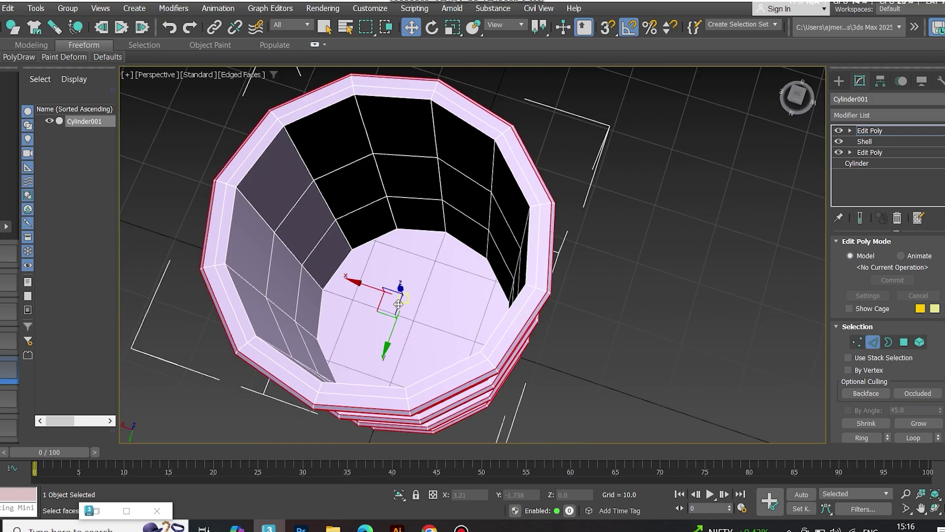
pyautogui.press('4')
pyautogui.click(398, 304)
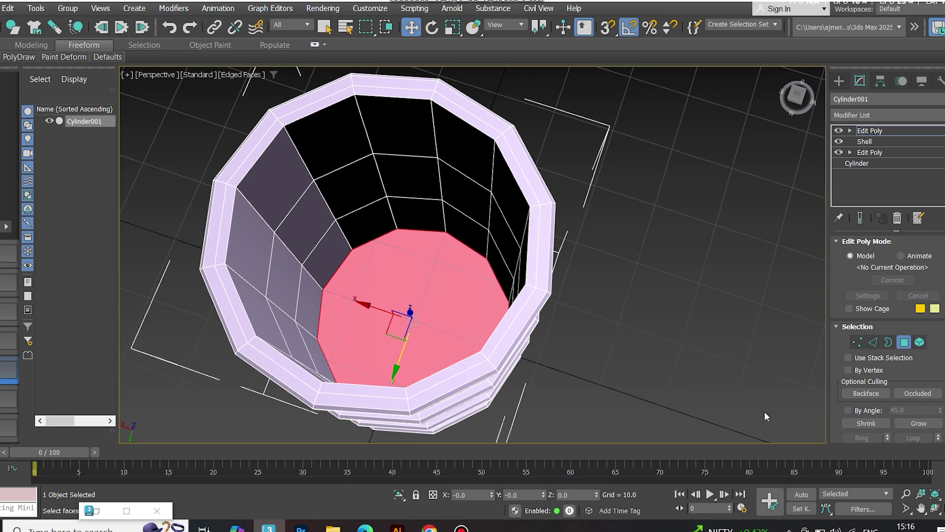
pyautogui.keyDown('alt'); pyautogui.moveTo(736, 346); pyautogui.dragTo(193, 262, button='middle'); pyautogui.keyUp('alt')
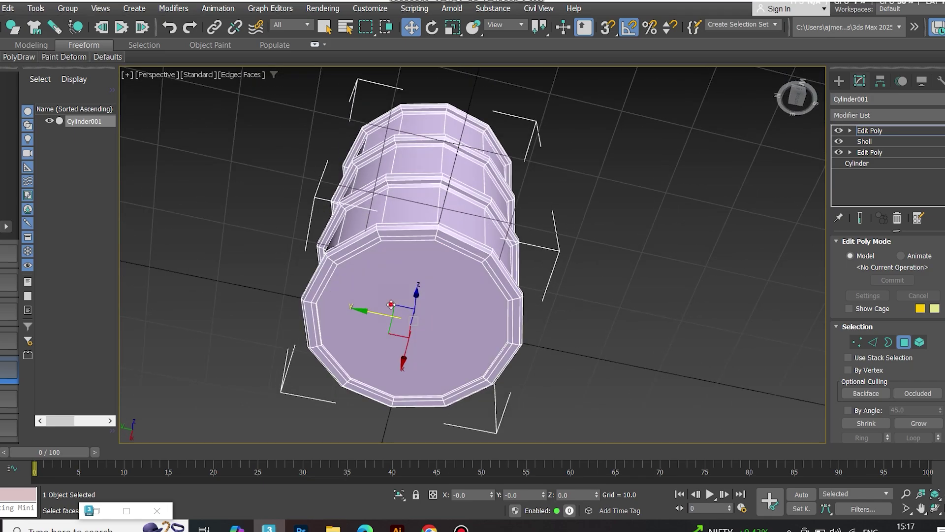
pyautogui.click(391, 304)
pyautogui.click(872, 341)
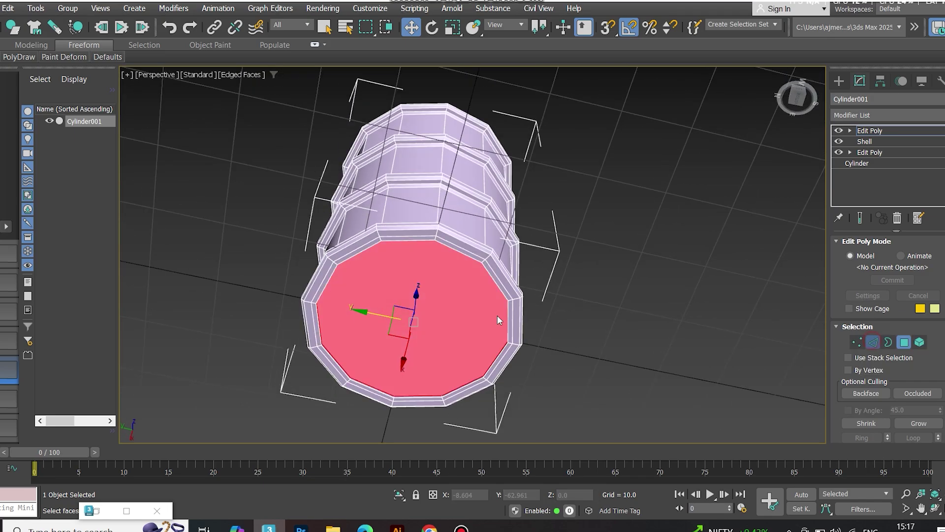
pyautogui.scroll(5, 598, 316)
pyautogui.keyDown('alt'); pyautogui.moveTo(650, 327); pyautogui.dragTo(691, 361, button='middle'); pyautogui.keyUp('alt')
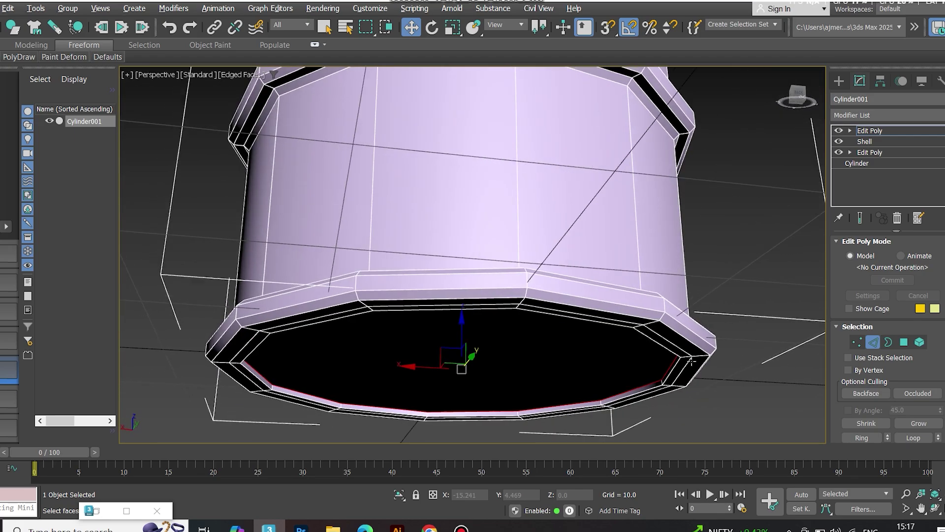
# Chamfer the whole bottom rim edge loop by 0.05
pyautogui.doubleClick(636, 394)
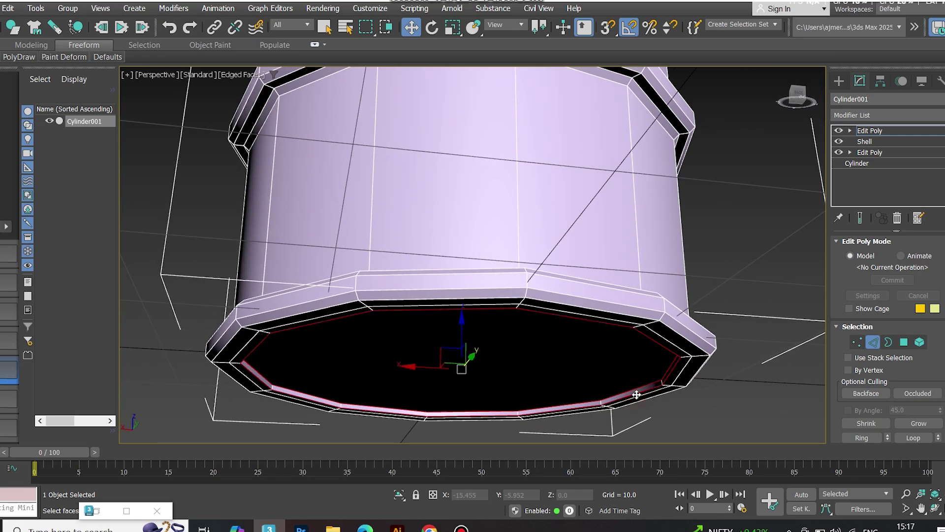
pyautogui.rightClick(707, 286)
pyautogui.click(593, 362)
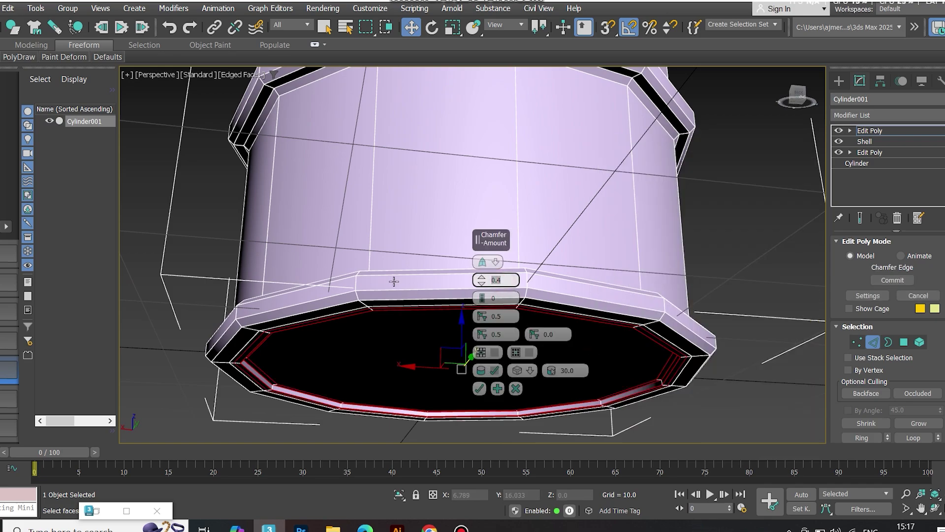
pyautogui.write('0.05')
pyautogui.press('Return')
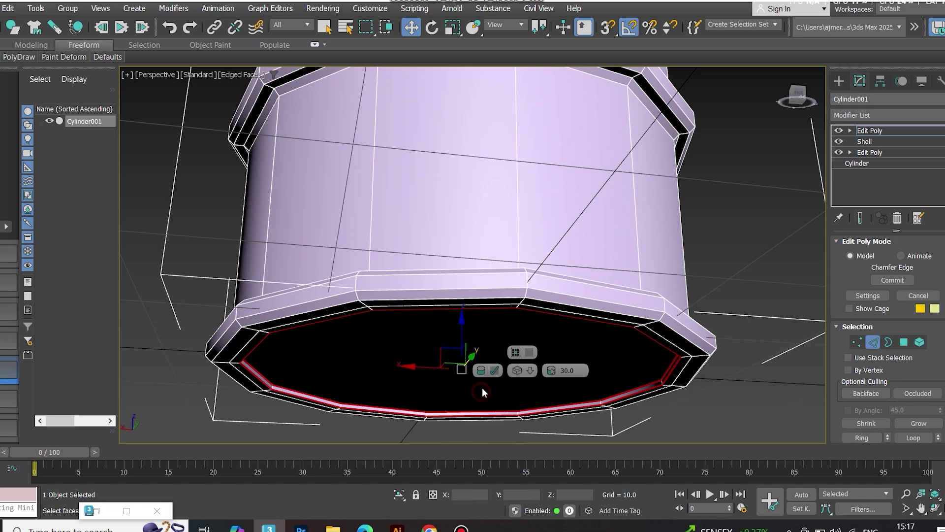
pyautogui.click(480, 388)
pyautogui.keyDown('alt'); pyautogui.moveTo(565, 201); pyautogui.dragTo(498, 257, button='middle'); pyautogui.keyUp('alt')
pyautogui.keyDown('alt'); pyautogui.moveTo(403, 151); pyautogui.dragTo(429, 142, button='middle'); pyautogui.keyUp('alt')
# Select the inner rim edge loop and commit a 0.1 chamfer on it
pyautogui.doubleClick(435, 143)
pyautogui.rightClick(433, 150)
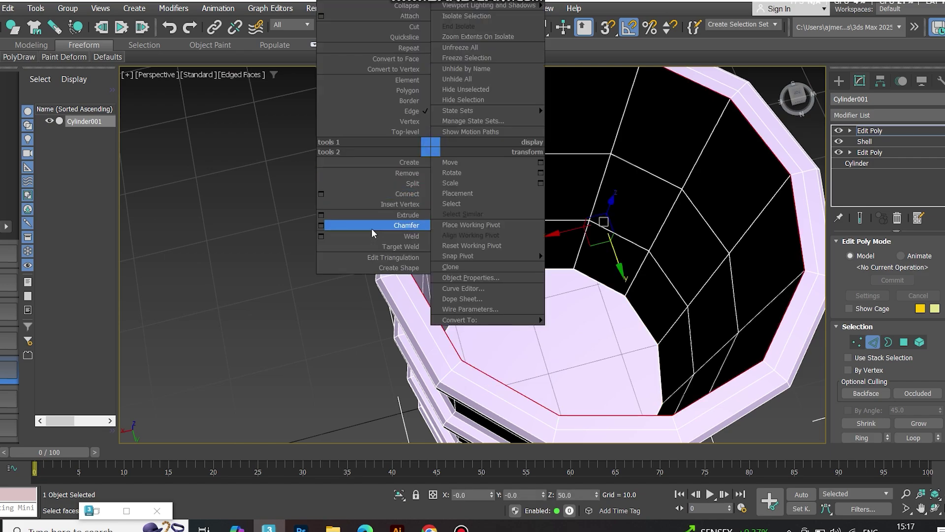
pyautogui.click(320, 220)
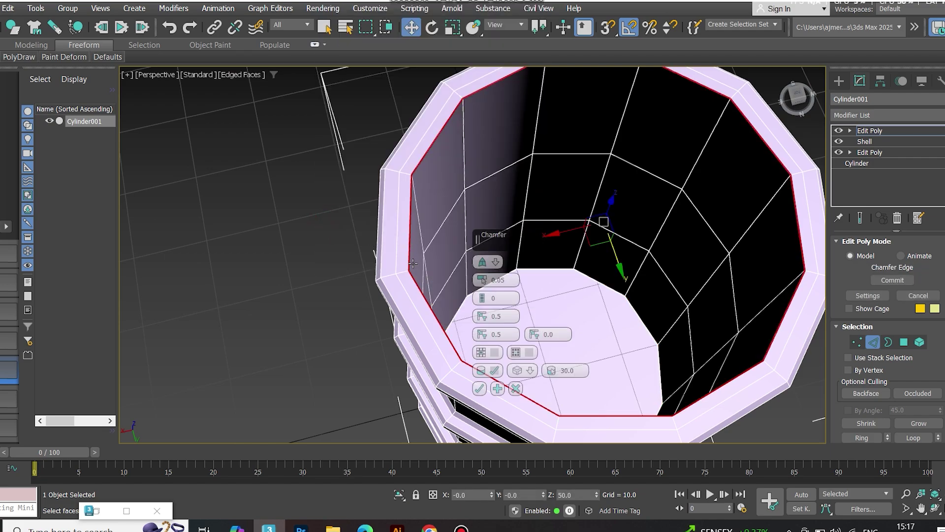
pyautogui.click(497, 280)
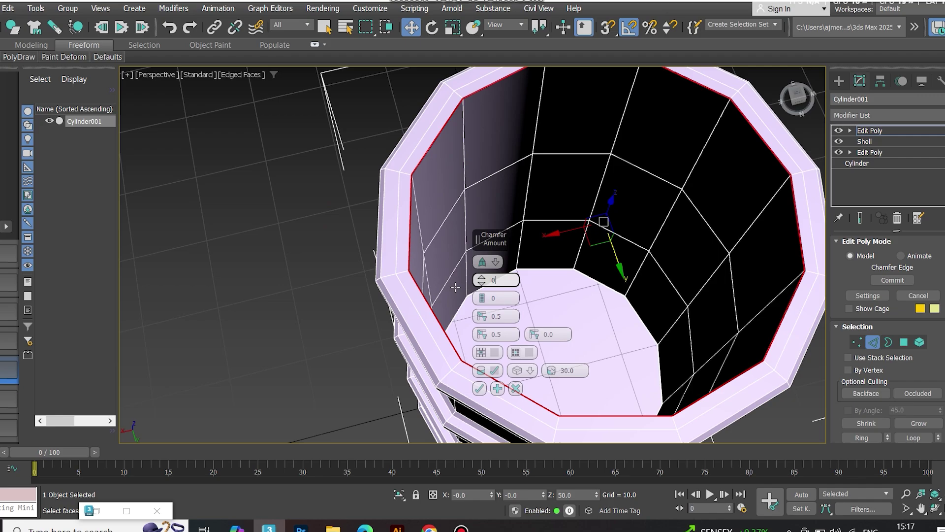
pyautogui.press('Return')
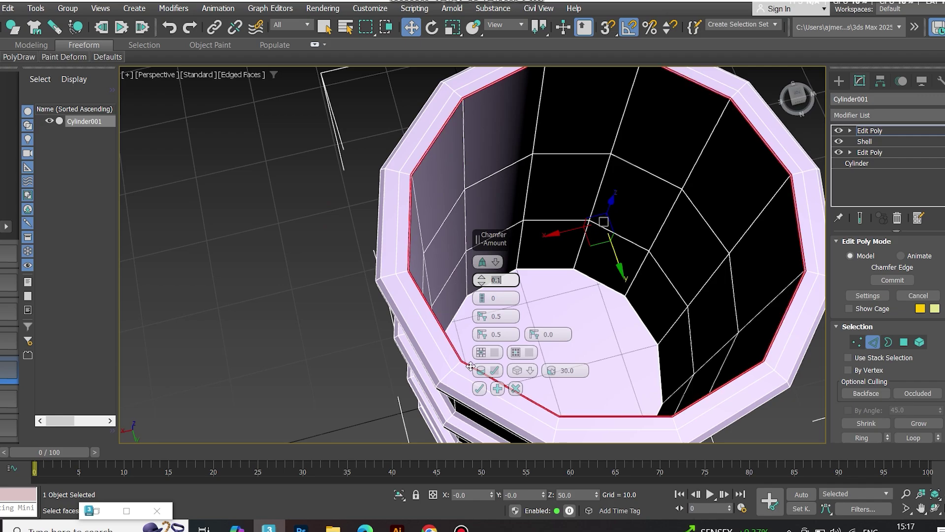
pyautogui.click(479, 389)
# Leave edge editing and add a TurboSmooth modifier with 2 iterations
pyautogui.press('z')
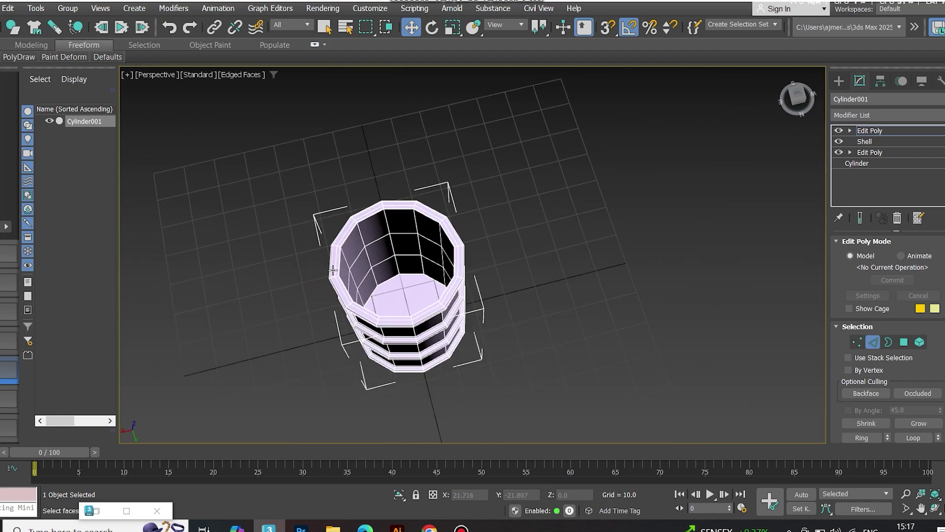
pyautogui.click(870, 131)
pyautogui.click(871, 115)
pyautogui.write('t')
pyautogui.click(870, 145)
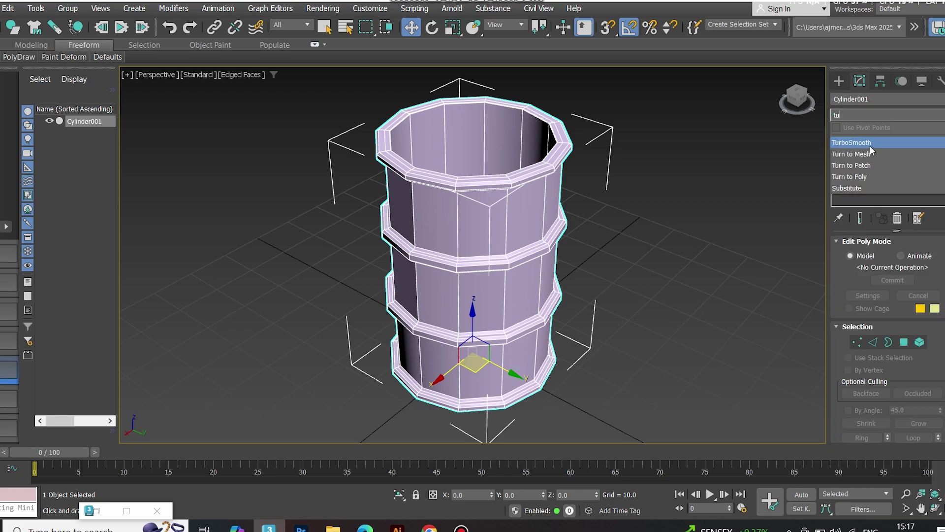
pyautogui.click(937, 261)
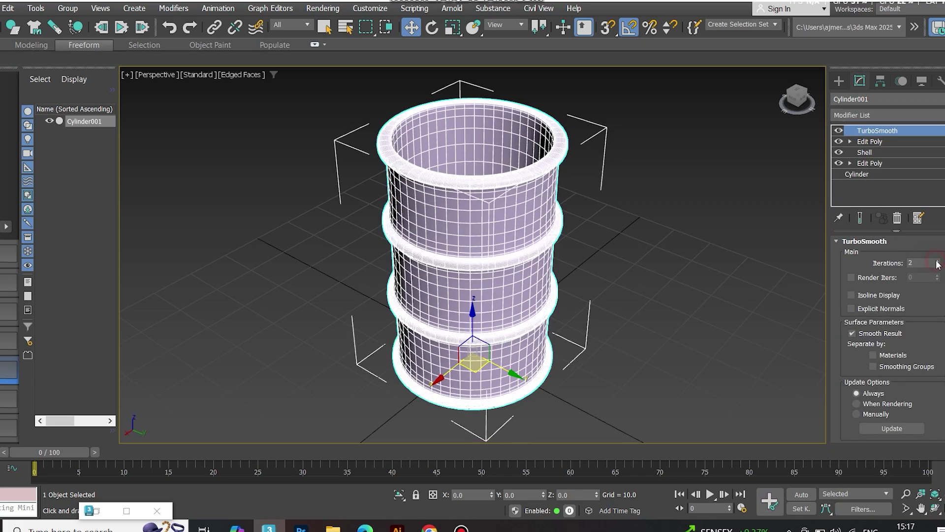
# Turn off edged faces and reframe the smoothed barrel, keeping it selected
pyautogui.press('F4')
pyautogui.click(653, 276)
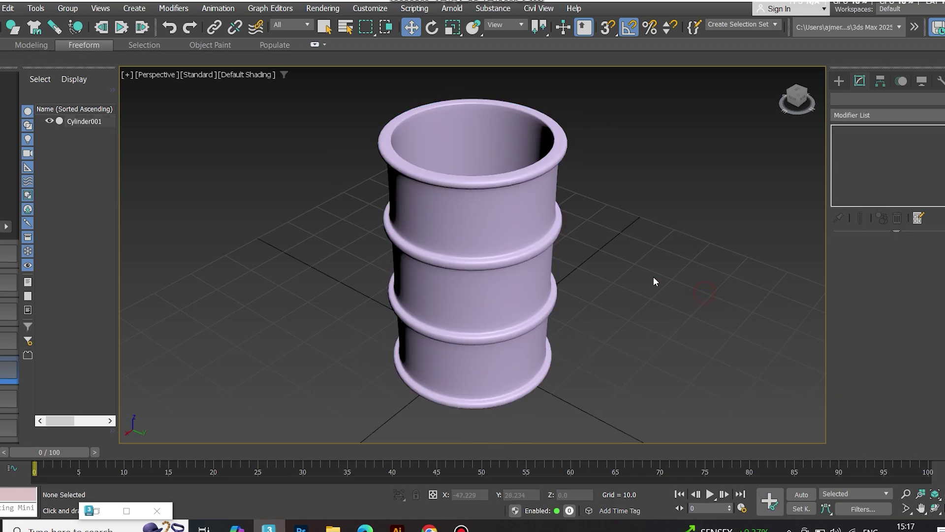
pyautogui.moveTo(574, 205)
pyautogui.keyDown('alt'); pyautogui.mouseDown(button='middle')
pyautogui.moveTo(608, 130)
pyautogui.moveTo(608, 187)
pyautogui.moveTo(629, 275)
pyautogui.moveTo(632, 239)
pyautogui.moveTo(654, 197)
pyautogui.moveTo(673, 261)
pyautogui.moveTo(675, 168)
pyautogui.mouseUp(button='middle'); pyautogui.keyUp('alt')
pyautogui.keyDown('alt'); pyautogui.moveTo(541, 276); pyautogui.dragTo(525, 321, button='middle'); pyautogui.keyUp('alt')
pyautogui.click(470, 268)
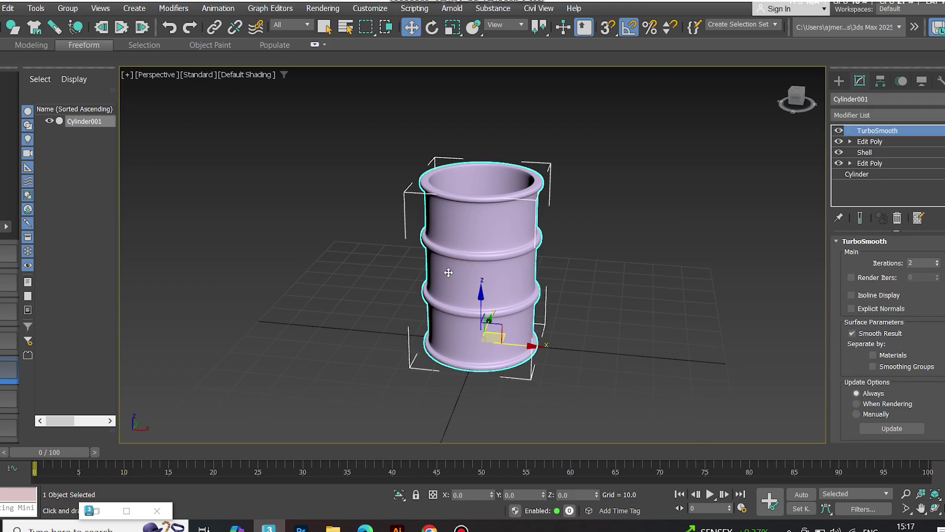
pyautogui.scroll(3, 498, 277)
pyautogui.scroll(-3, 521, 270)
pyautogui.moveTo(520, 270); pyautogui.dragTo(650, 274, button='middle')
# In the Slate Material Editor, create Physical Material #41 and assign it to the barrel
pyautogui.press('m')
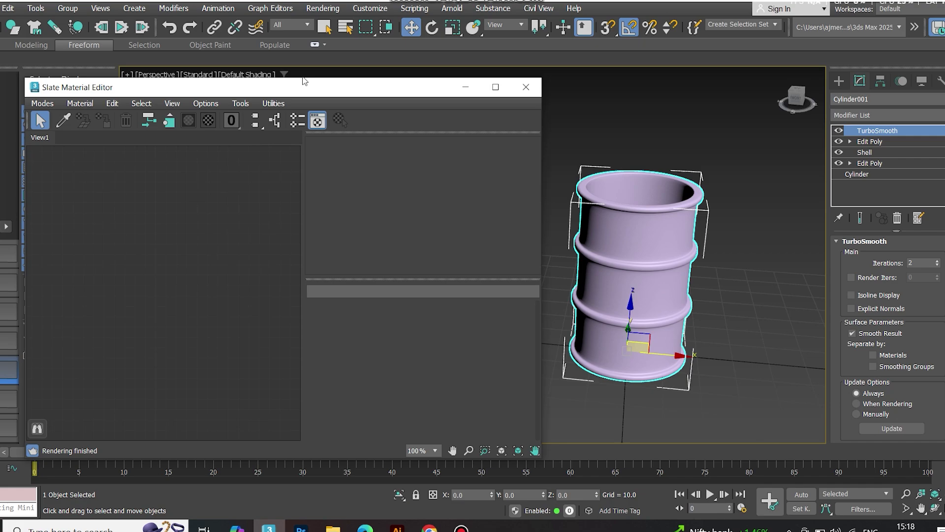
pyautogui.moveTo(302, 87); pyautogui.dragTo(303, 67)
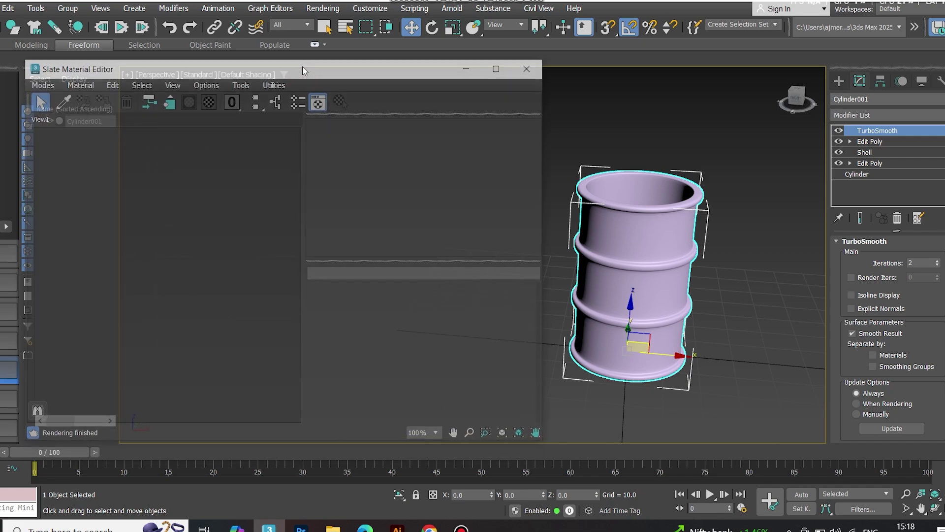
pyautogui.rightClick(199, 182)
pyautogui.moveTo(216, 184)
pyautogui.moveTo(340, 184)
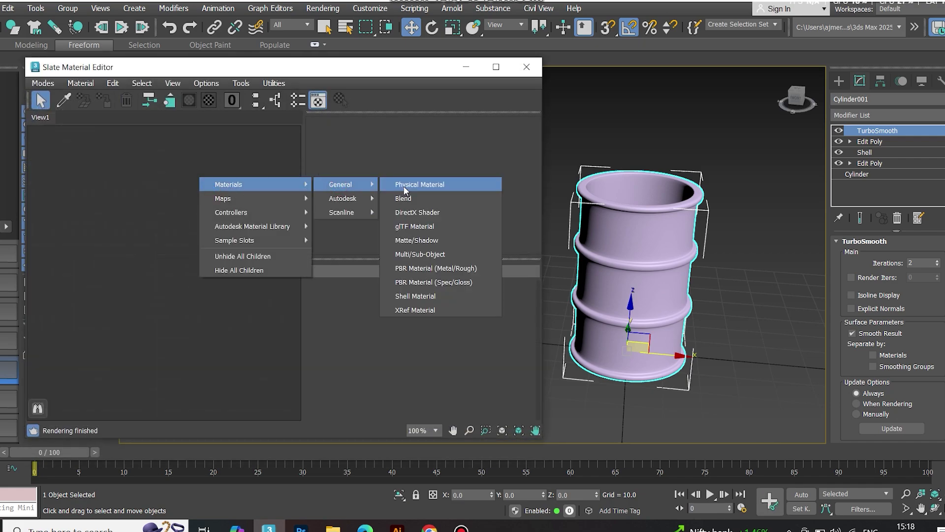
pyautogui.click(403, 185)
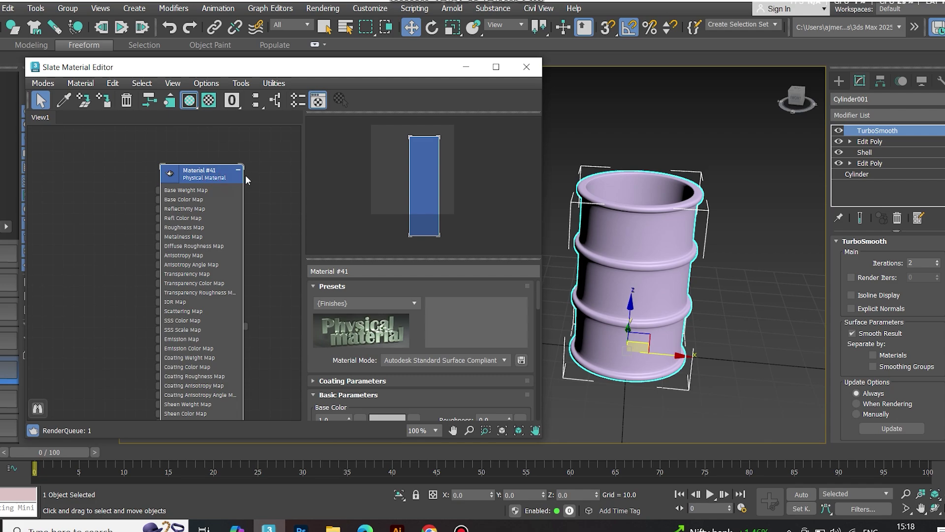
pyautogui.moveTo(218, 177); pyautogui.dragTo(241, 178)
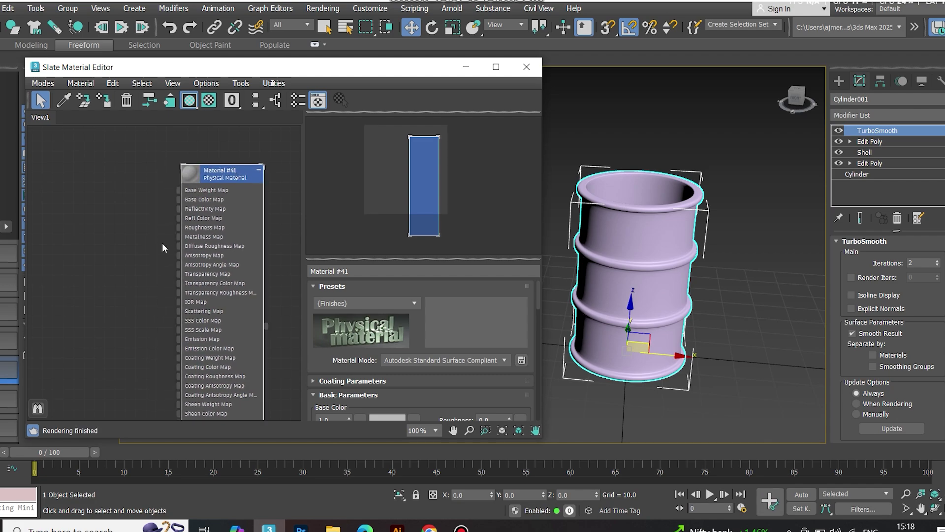
pyautogui.scroll(3, 167, 218)
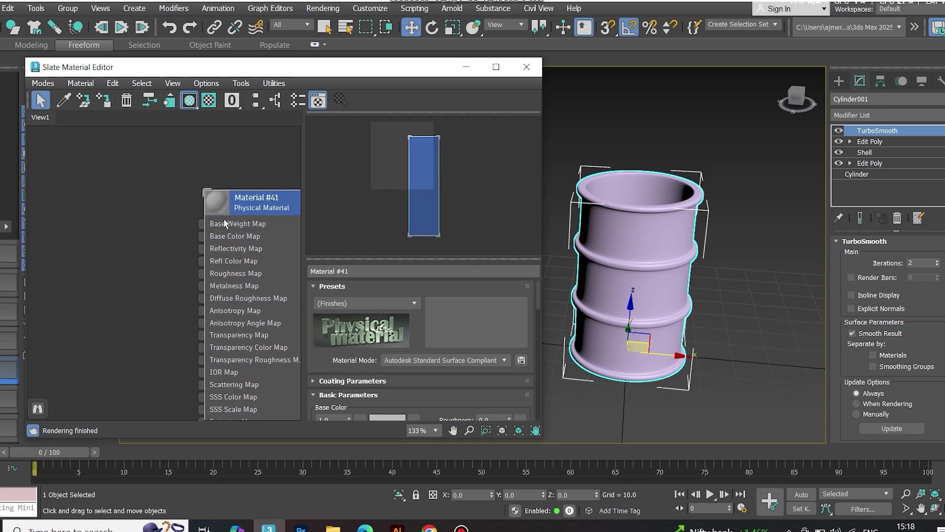
pyautogui.rightClick(236, 212)
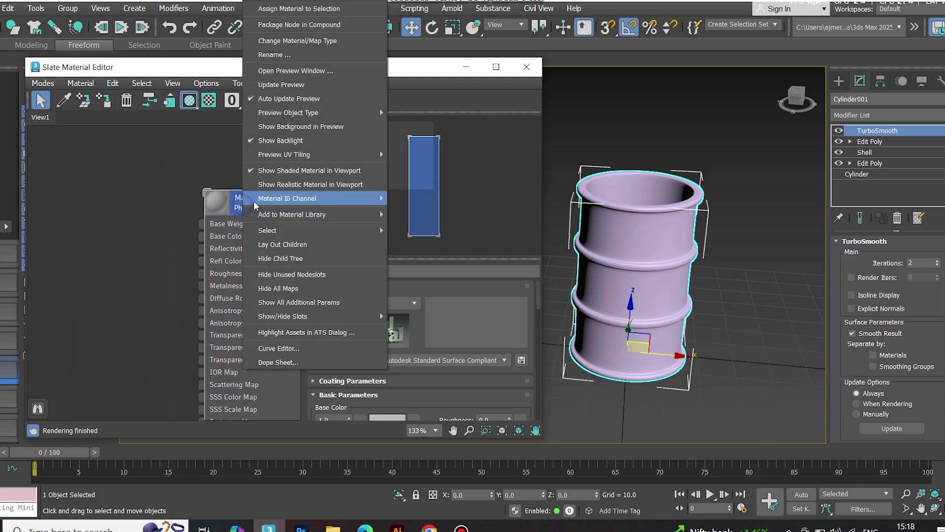
pyautogui.click(295, 8)
# Minimize the material editor and set viewport shading to Realistic Materials with Maps
pyautogui.click(465, 66)
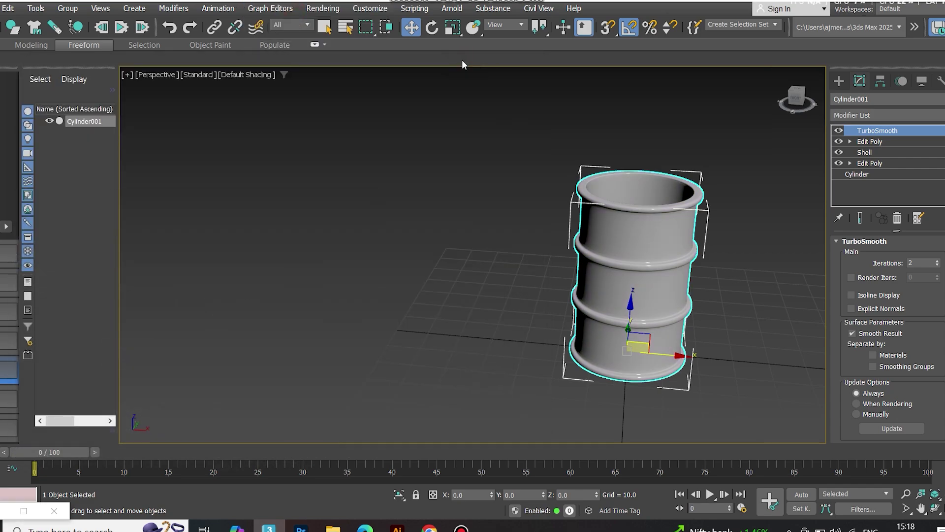
pyautogui.click(200, 76)
pyautogui.moveTo(257, 182)
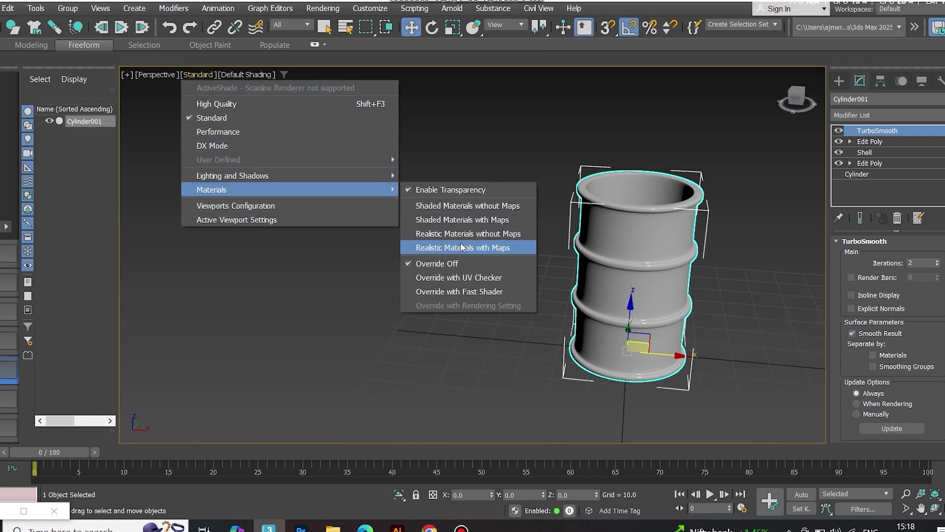
pyautogui.click(461, 246)
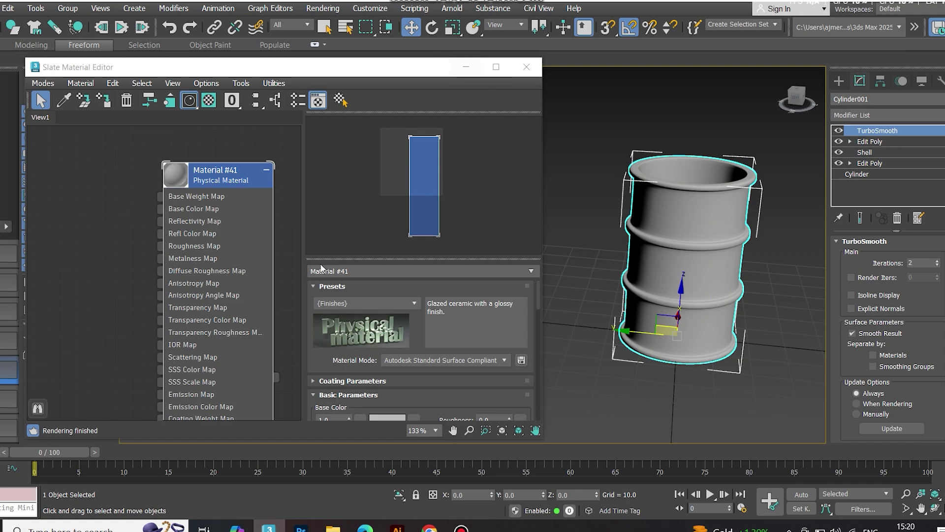
# Choose the Matte Aluminum finish from Material #41's presets list
pyautogui.click(366, 302)
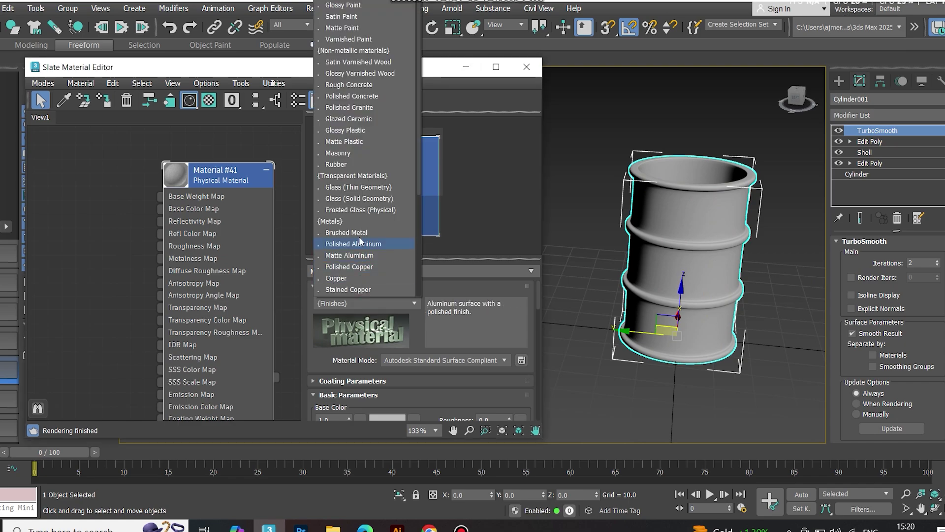
pyautogui.scroll(-1, 360, 235)
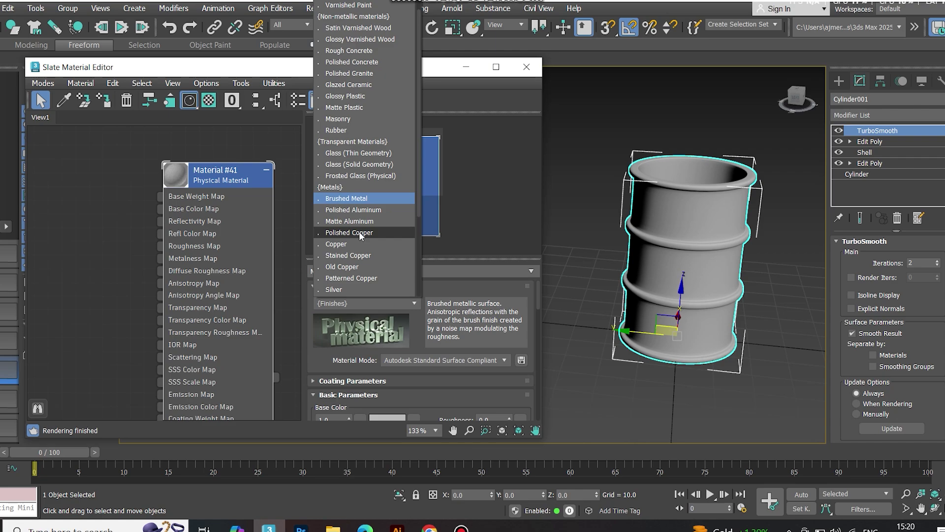
pyautogui.scroll(-1, 359, 232)
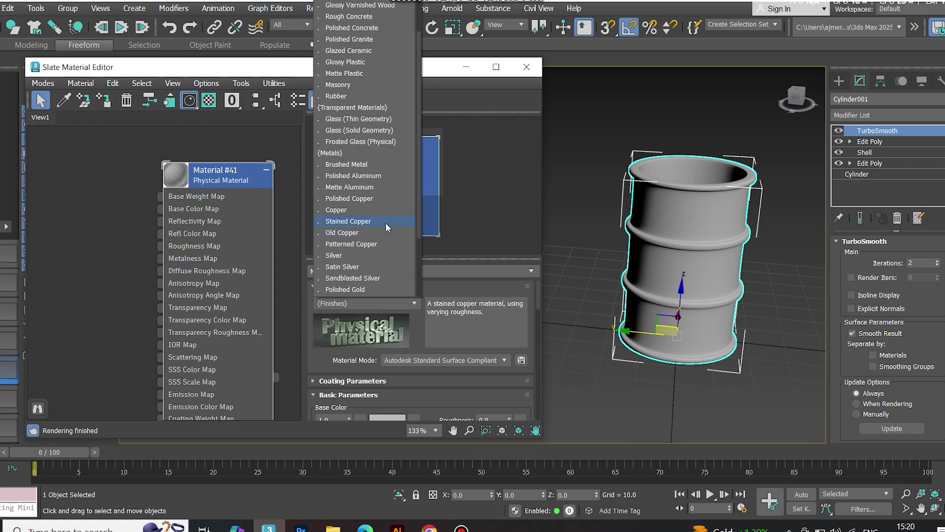
pyautogui.scroll(-1, 385, 223)
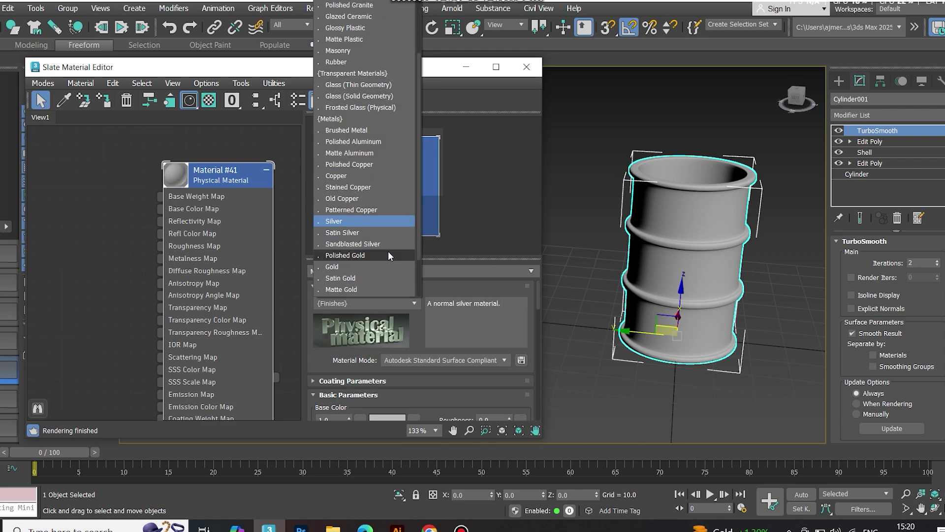
pyautogui.scroll(-1, 389, 253)
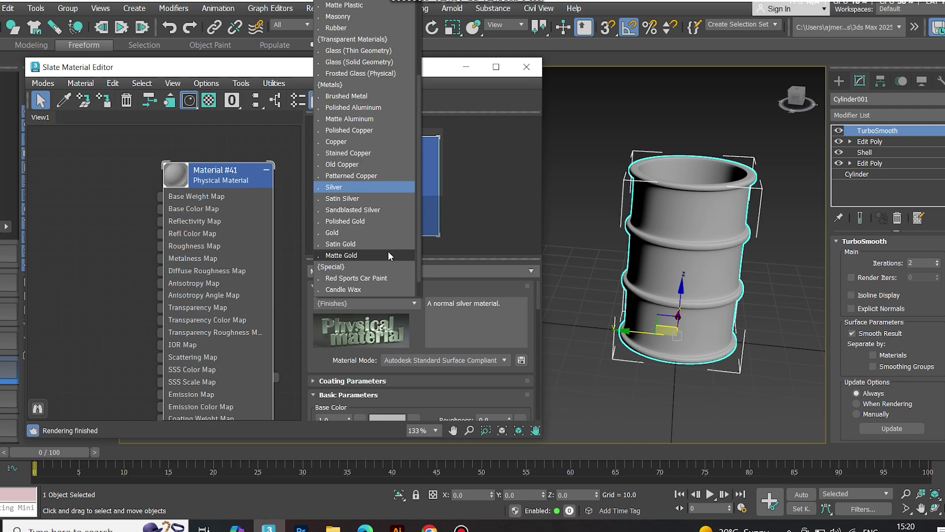
pyautogui.click(347, 119)
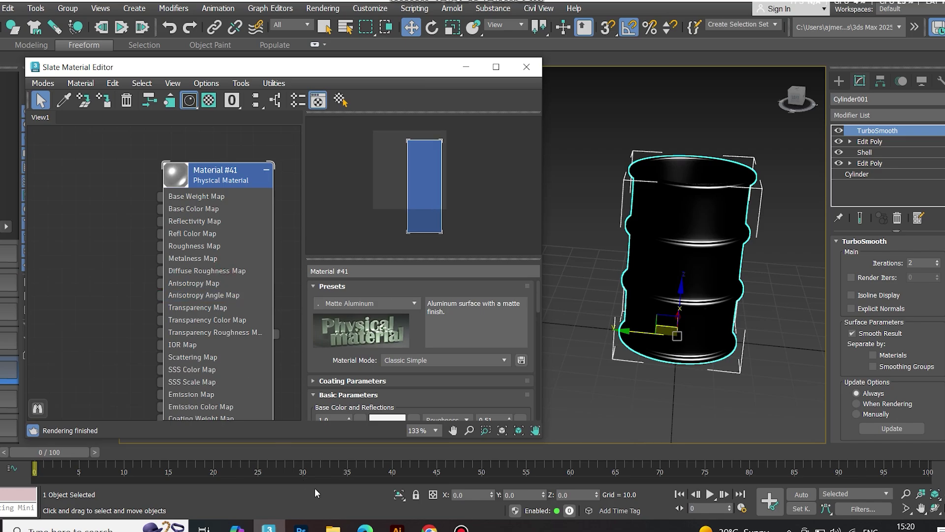
# Bring the rusty_metal_04 diffuse texture into the Slate view as bitmap Map #3
pyautogui.click(333, 527)
pyautogui.moveTo(140, 135); pyautogui.dragTo(164, 218)
pyautogui.doubleClick(141, 208)
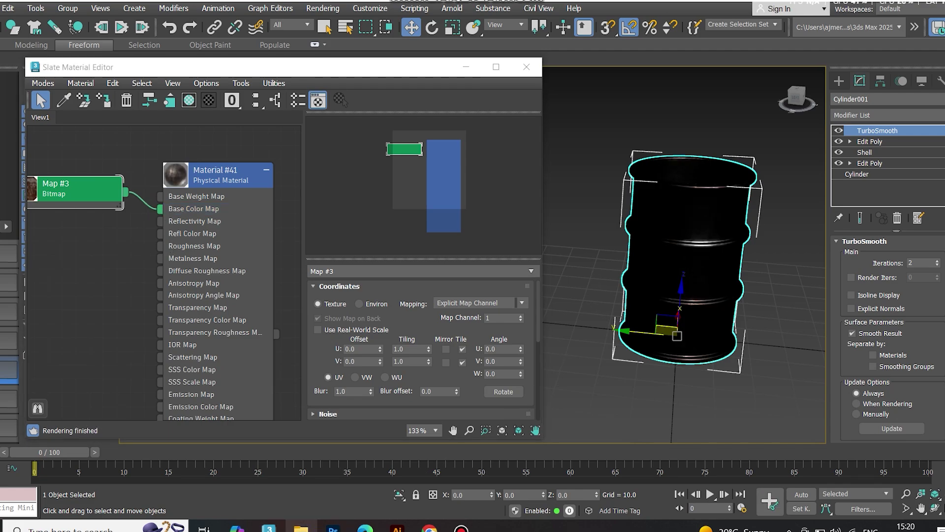
# Add rusty_metal_04_rough_1k as Map #4 and wire it to Material #41's Roughness
pyautogui.click(301, 526)
pyautogui.click(277, 157)
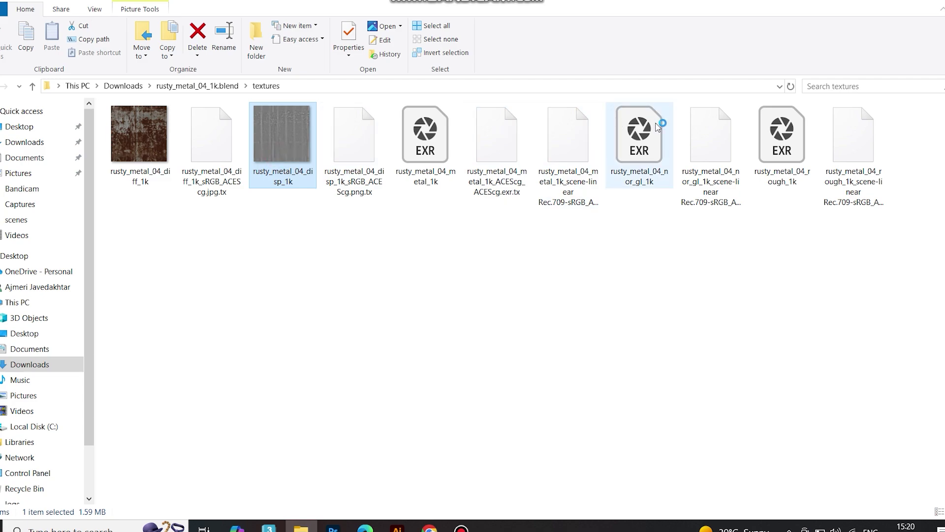
pyautogui.click(761, 163)
pyautogui.moveTo(787, 167); pyautogui.dragTo(97, 248)
pyautogui.moveTo(152, 235); pyautogui.dragTo(186, 247)
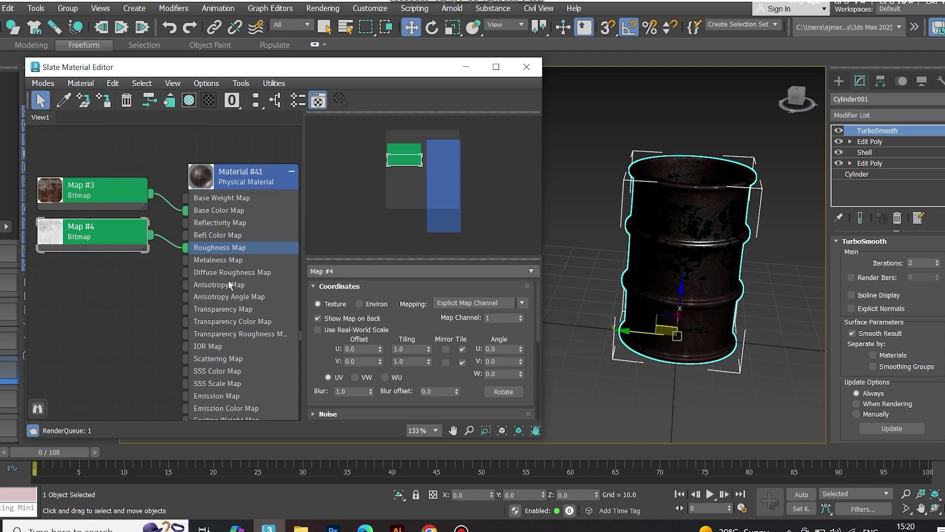
pyautogui.click(277, 240)
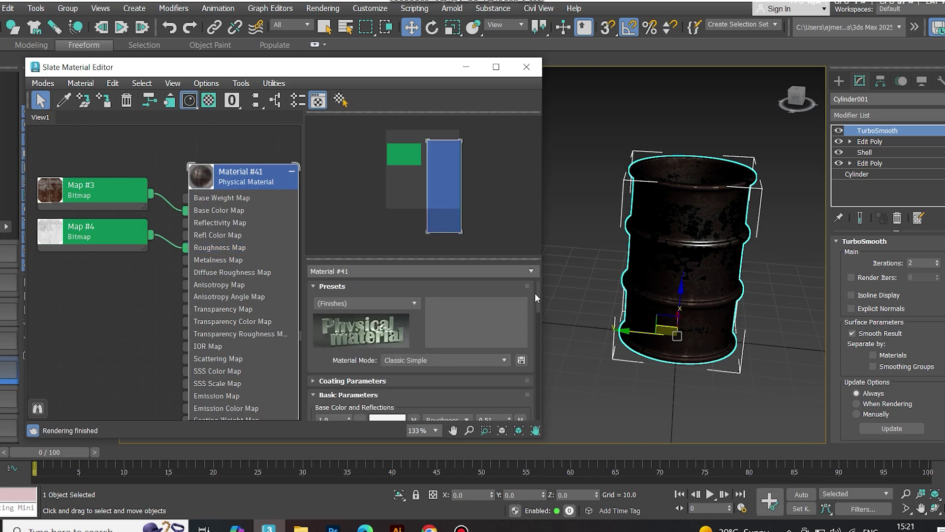
# Load rusty_metal_04_metal_1k.exr as Map #5 and connect it to Metalness Map
pyautogui.moveTo(539, 293); pyautogui.dragTo(539, 303)
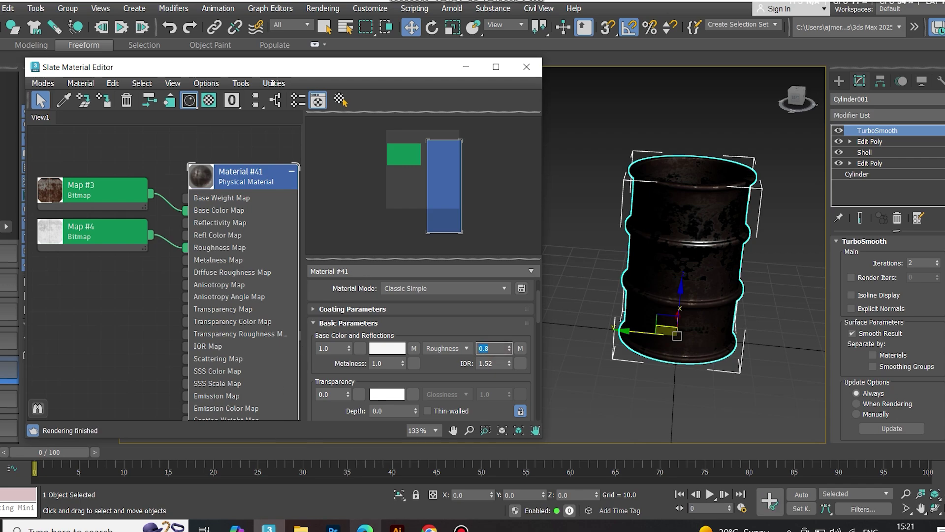
pyautogui.click(301, 528)
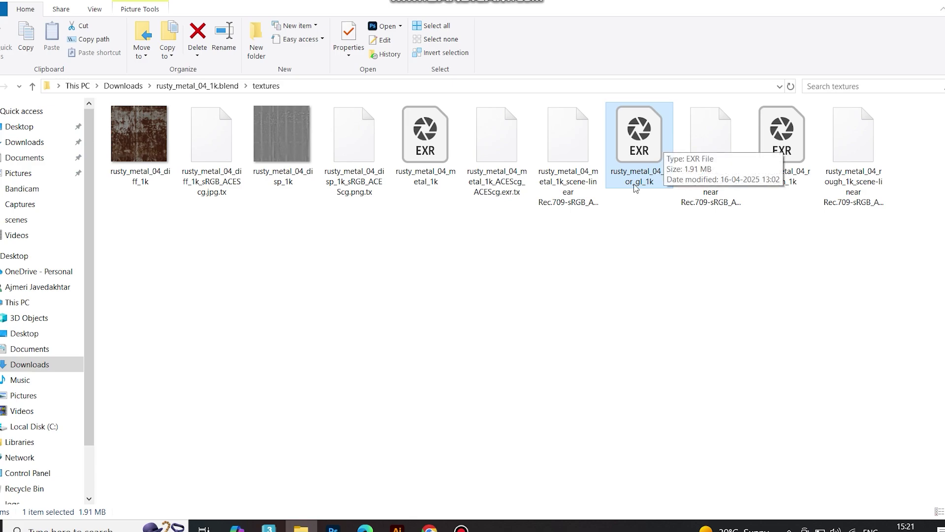
pyautogui.click(786, 176)
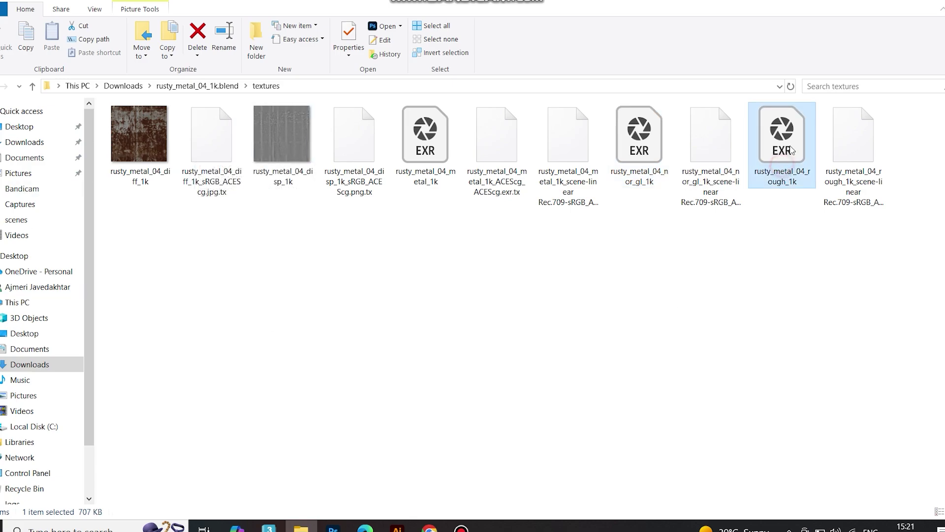
pyautogui.click(411, 148)
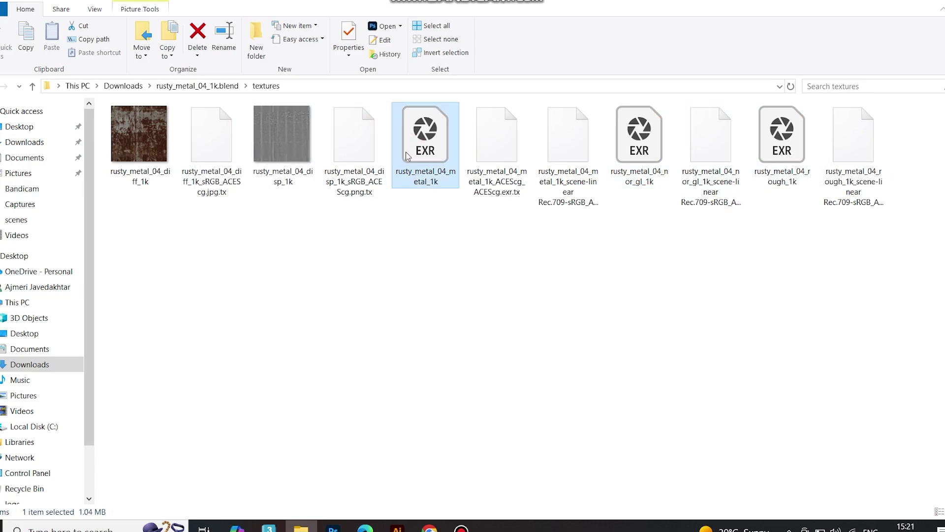
pyautogui.moveTo(407, 156); pyautogui.dragTo(208, 368)
pyautogui.moveTo(131, 307); pyautogui.dragTo(187, 259)
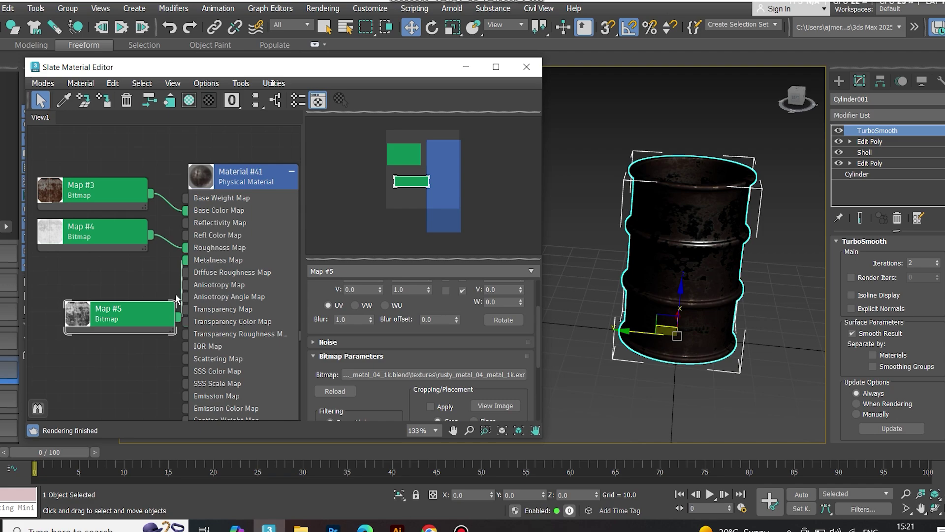
pyautogui.moveTo(129, 316); pyautogui.dragTo(75, 290)
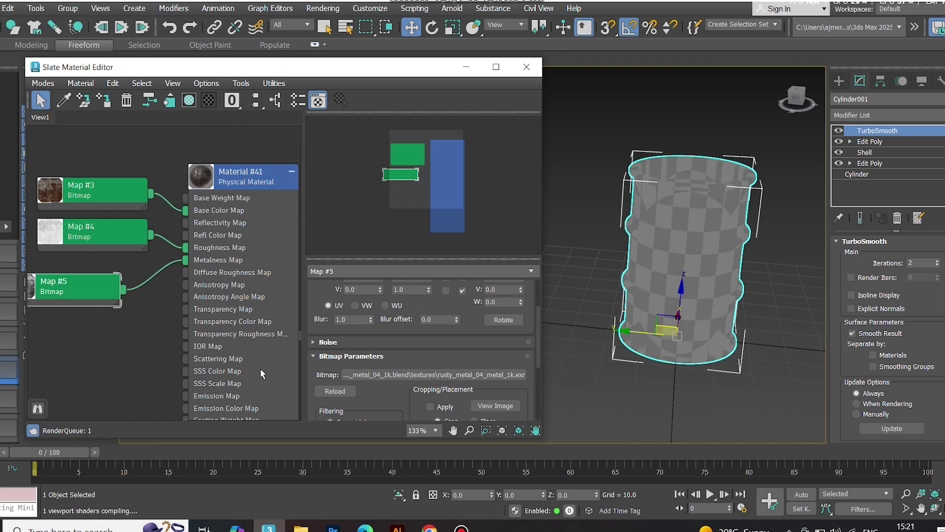
pyautogui.moveTo(128, 388); pyautogui.dragTo(127, 281, button='middle')
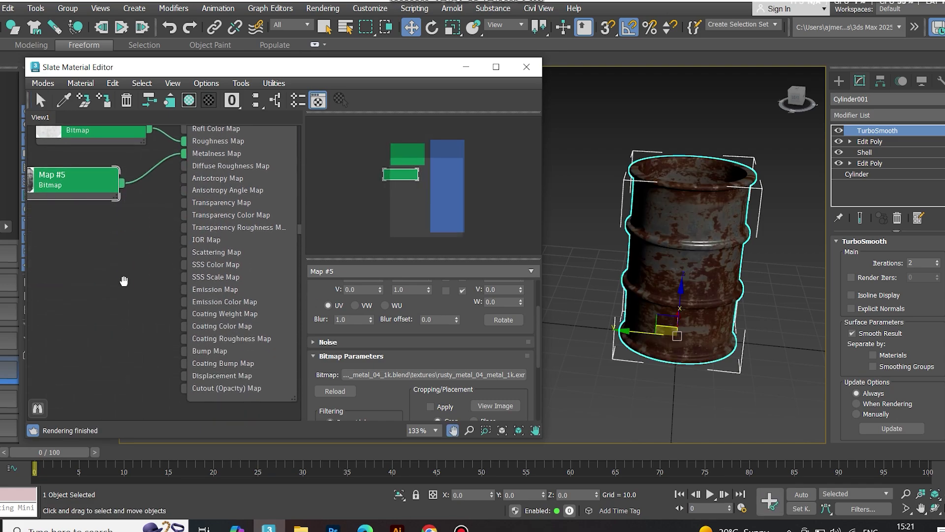
# Add the displacement texture as Map #6 and wire it to Displacement Map
pyautogui.hotkey('alt', 'Tab')
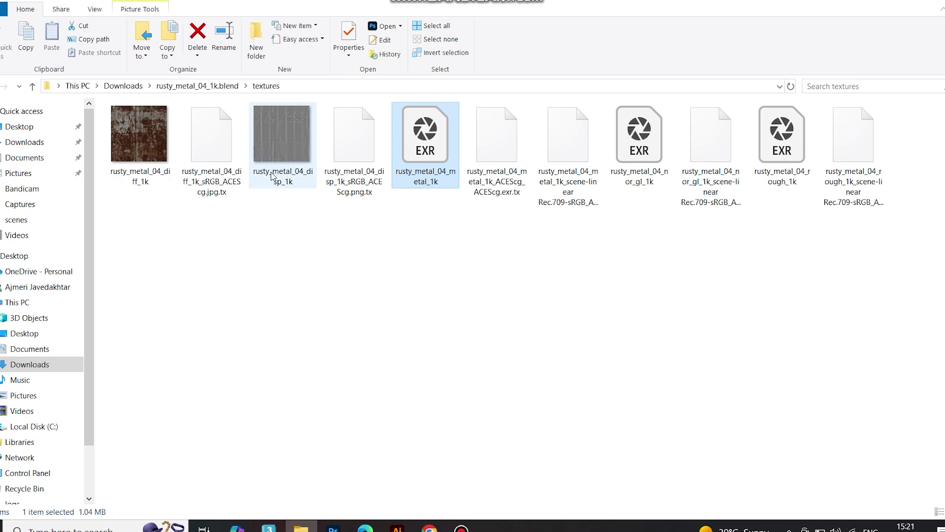
pyautogui.moveTo(291, 134); pyautogui.dragTo(119, 280)
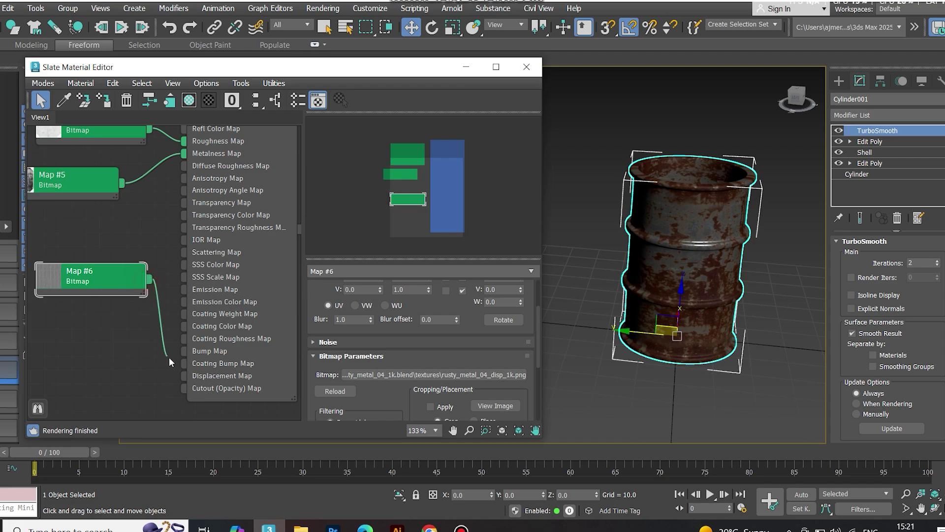
pyautogui.moveTo(169, 357); pyautogui.dragTo(183, 376)
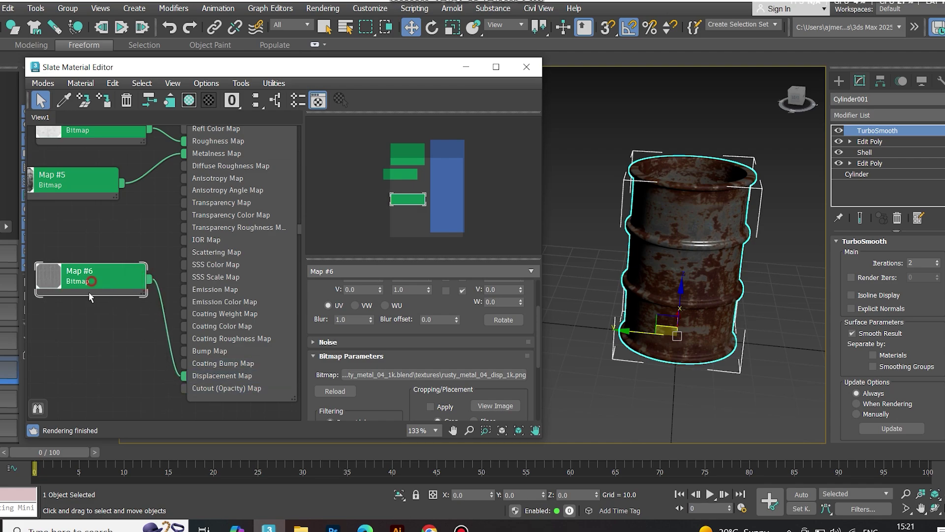
# Add rusty_metal_04_nor_gl_1k as Map #7 and wire it to Bump Map
pyautogui.click(301, 527)
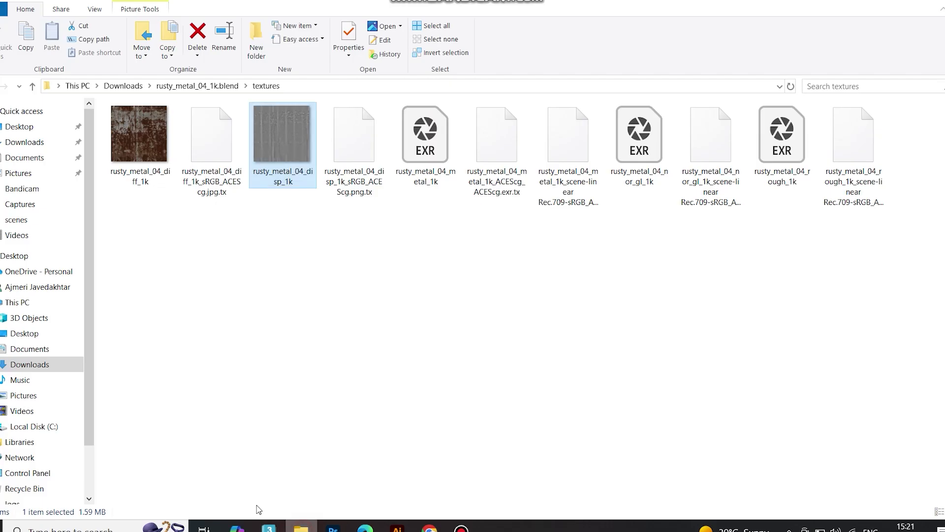
pyautogui.moveTo(781, 140); pyautogui.dragTo(438, 328)
pyautogui.click(639, 163)
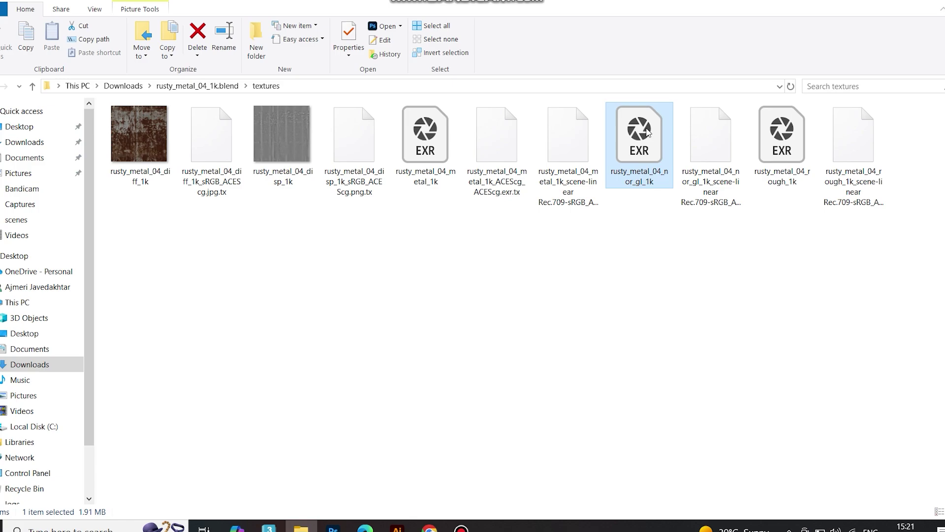
pyautogui.moveTo(647, 132); pyautogui.dragTo(103, 293)
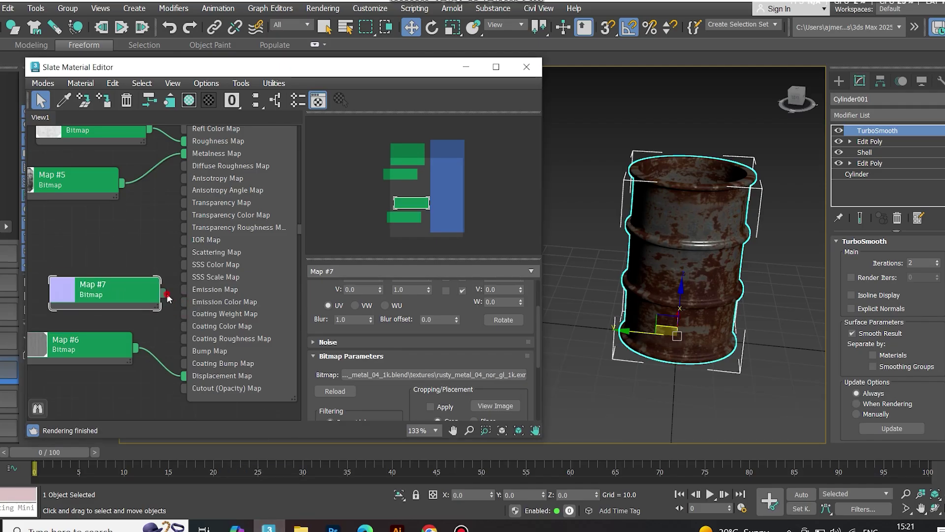
pyautogui.moveTo(168, 298); pyautogui.dragTo(221, 351)
# Set Material #41's Special Maps Bump Map amount to 0.8, then close the editor
pyautogui.doubleClick(251, 368)
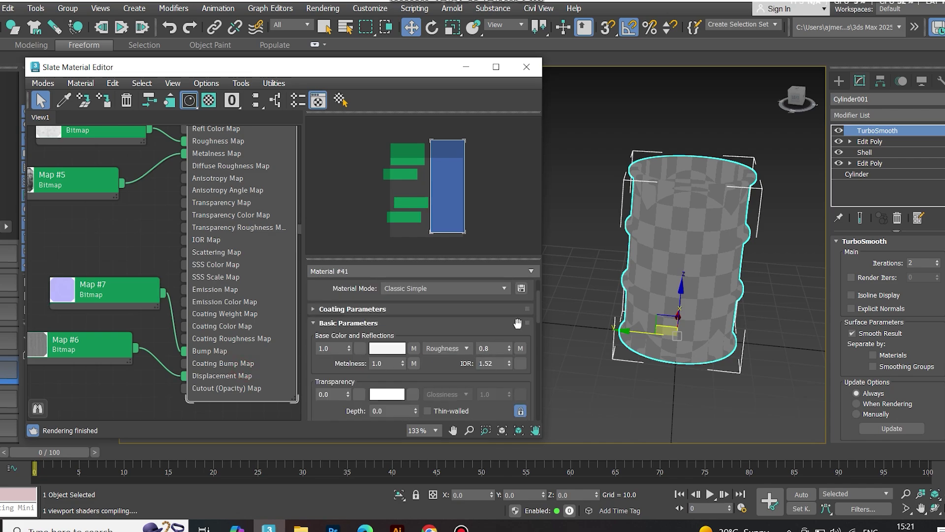
pyautogui.moveTo(538, 314); pyautogui.dragTo(536, 347)
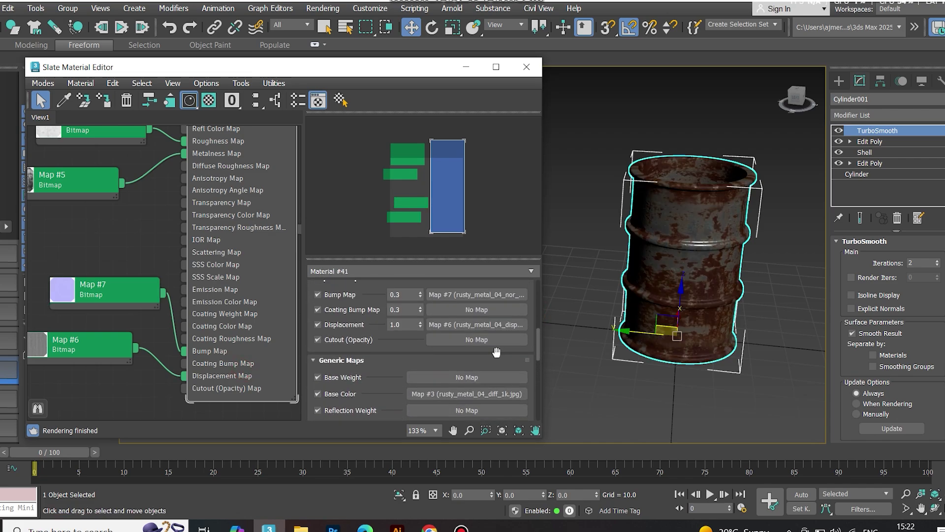
pyautogui.click(402, 294)
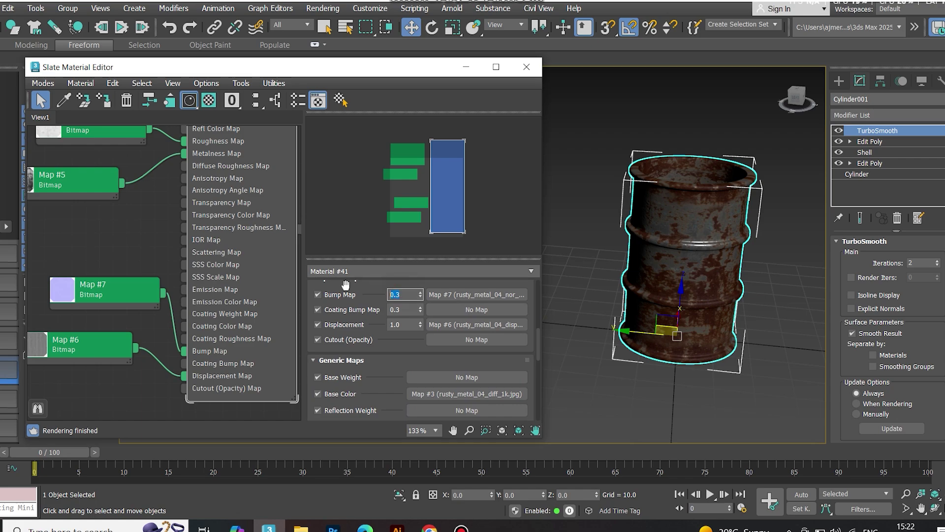
pyautogui.write('0.8')
pyautogui.press('Return')
pyautogui.click(527, 66)
# Add a UVW Map modifier to the barrel, set to Cylindrical mapping with Cap enabled
pyautogui.moveTo(718, 295); pyautogui.dragTo(612, 296, button='middle')
pyautogui.scroll(8, 625, 281)
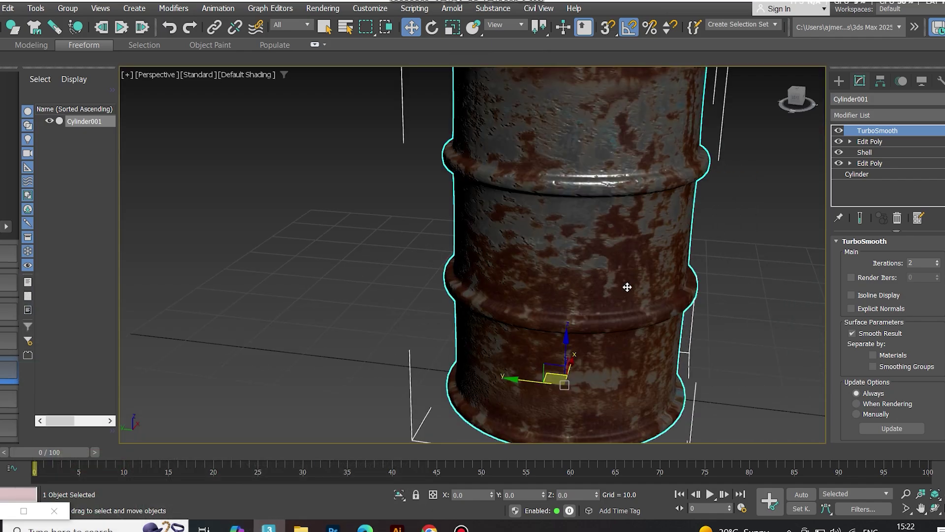
pyautogui.keyDown('alt'); pyautogui.moveTo(571, 269); pyautogui.dragTo(705, 345, button='middle'); pyautogui.keyUp('alt')
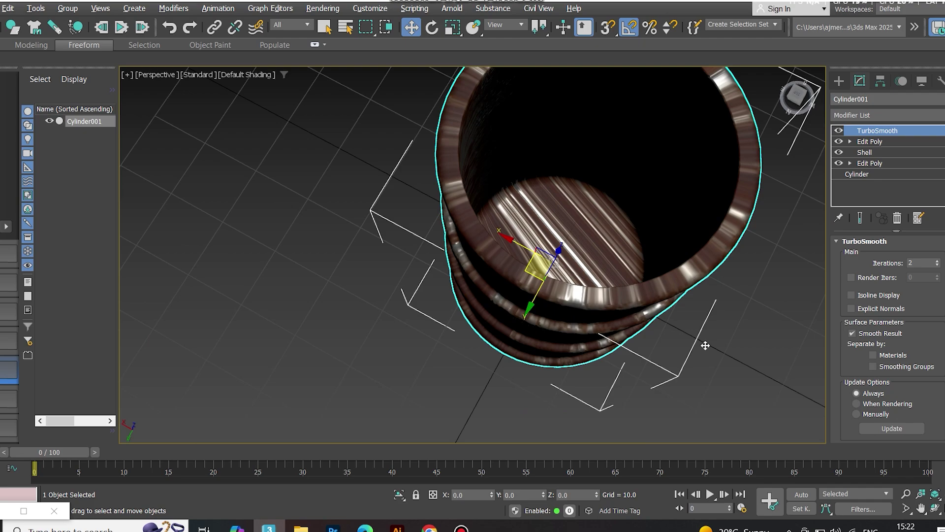
pyautogui.click(874, 115)
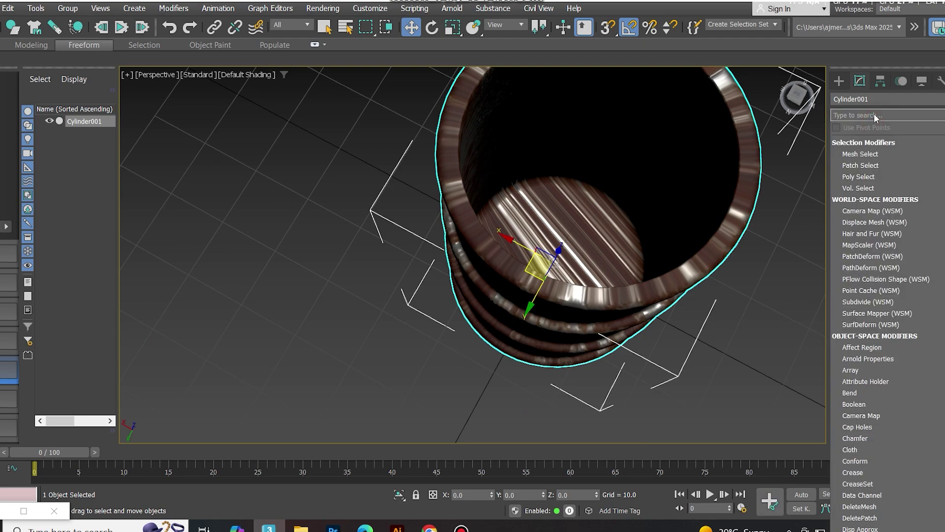
pyautogui.write('uvw')
pyautogui.press('Return')
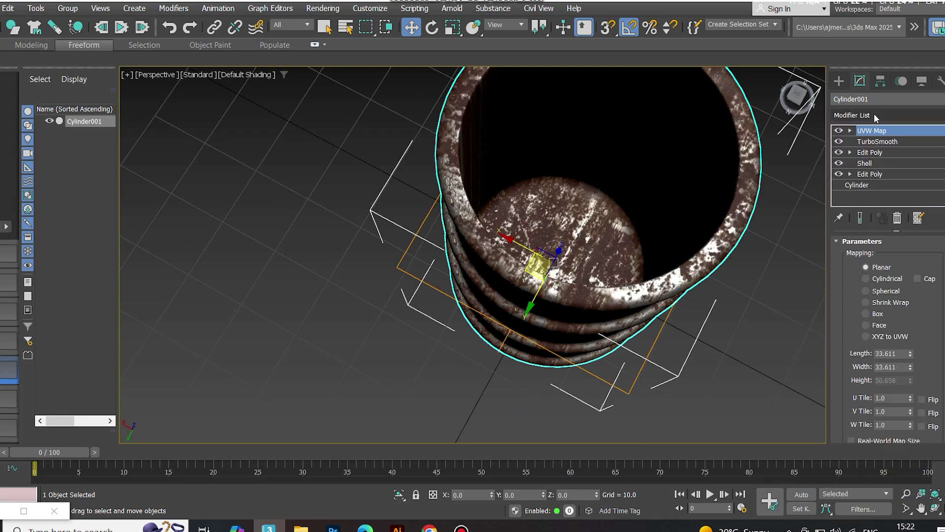
pyautogui.click(876, 280)
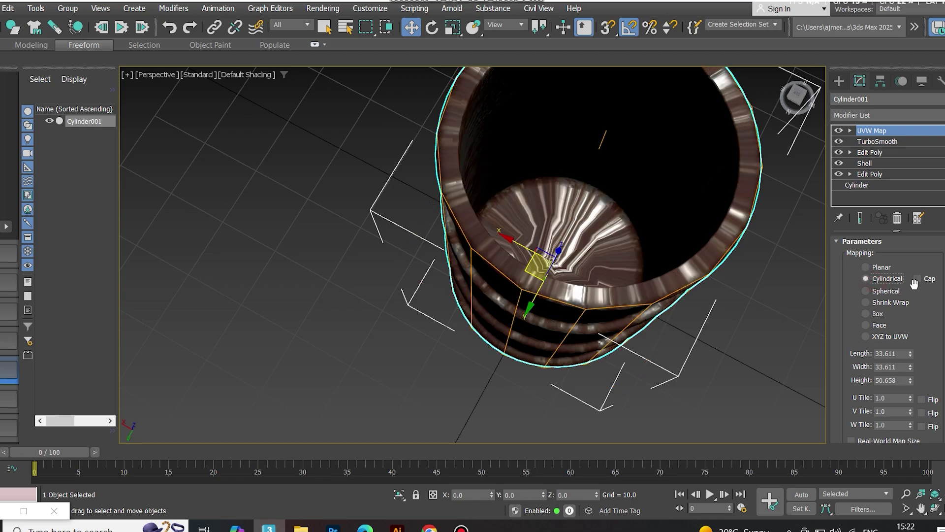
pyautogui.click(920, 274)
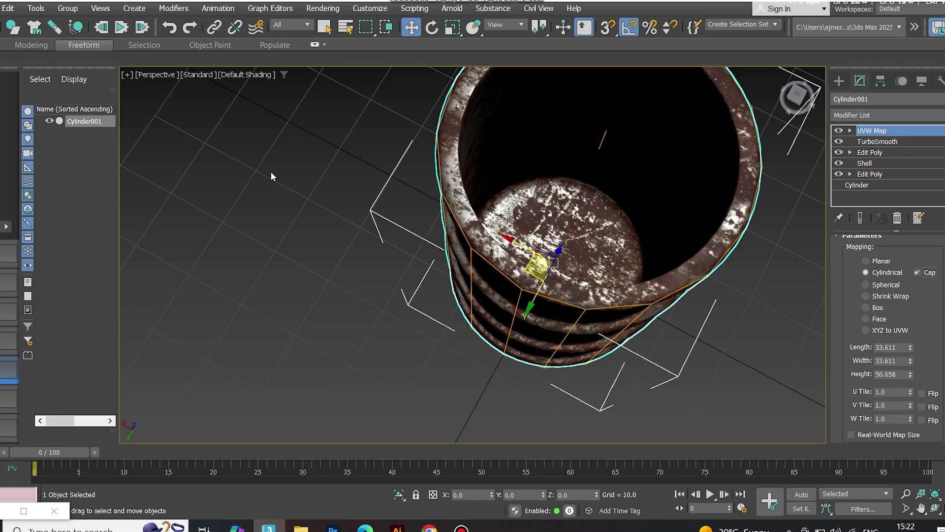
# Orbit to a side view to check how the rust texture wraps the barrel
pyautogui.scroll(-5, 334, 236)
pyautogui.scroll(8, 352, 236)
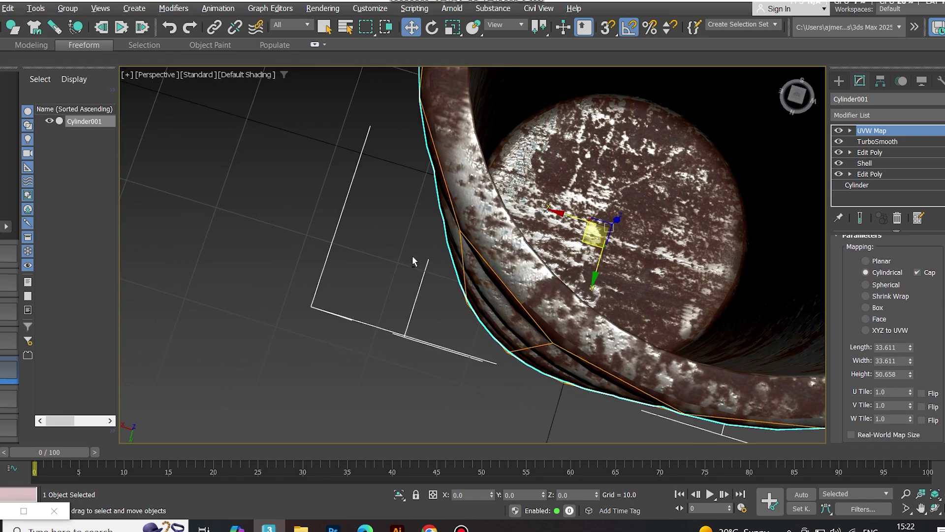
pyautogui.keyDown('alt'); pyautogui.moveTo(353, 241); pyautogui.dragTo(407, 165, button='middle'); pyautogui.keyUp('alt')
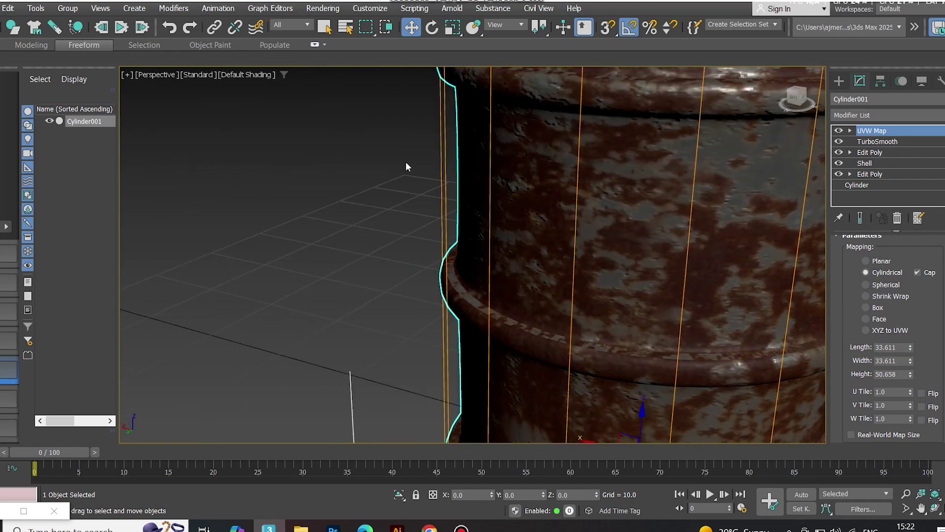
pyautogui.scroll(-3, 407, 164)
pyautogui.scroll(3, 414, 227)
# Deselect the barrel, then zoom and orbit the viewport around it to inspect the result
pyautogui.scroll(-1, 414, 228)
pyautogui.click(362, 220)
pyautogui.scroll(-3, 363, 222)
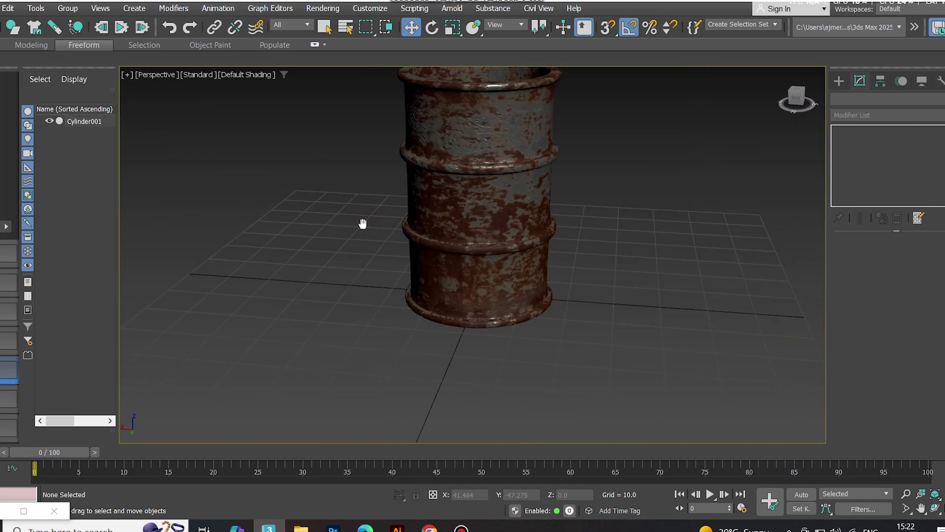
pyautogui.scroll(2, 381, 264)
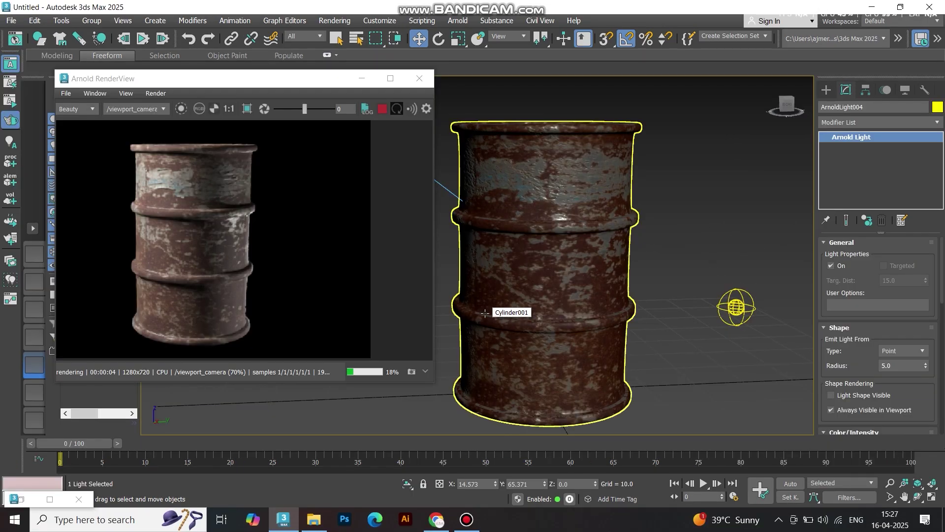
pyautogui.scroll(2, 206, 212)
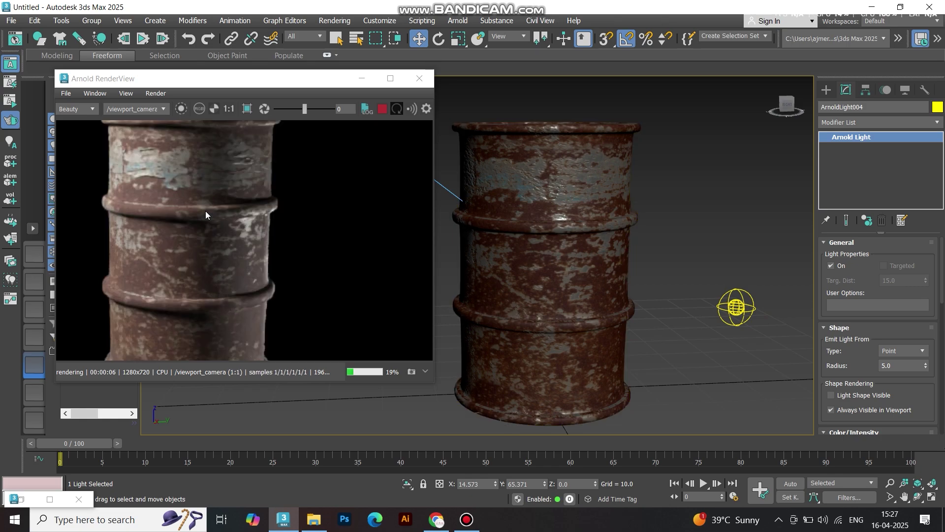
pyautogui.scroll(-2, 206, 212)
pyautogui.scroll(2, 205, 211)
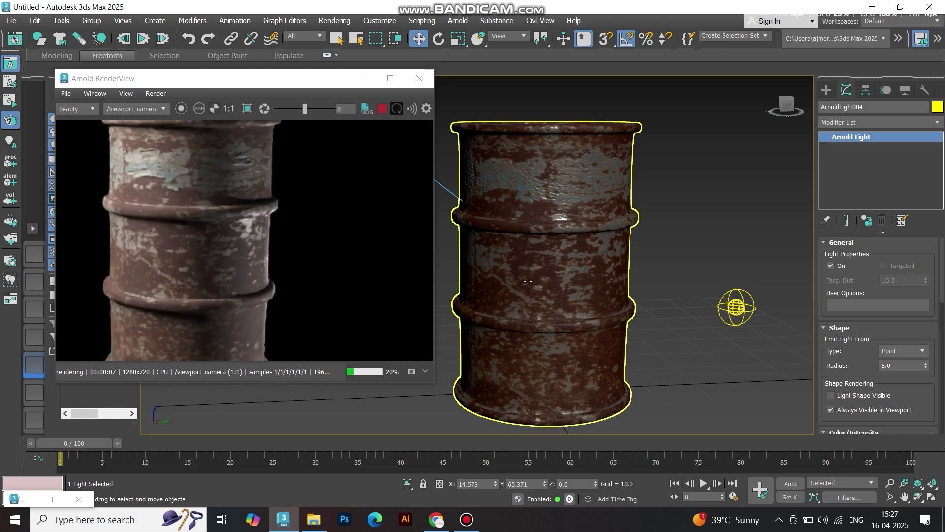
pyautogui.scroll(-2, 213, 249)
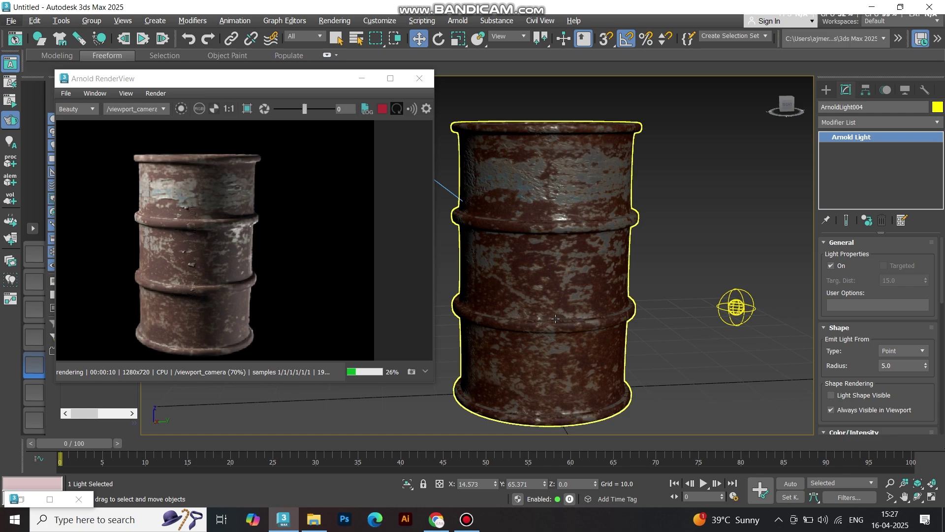
pyautogui.keyDown('alt'); pyautogui.moveTo(480, 295); pyautogui.dragTo(553, 300, button='middle'); pyautogui.keyUp('alt')
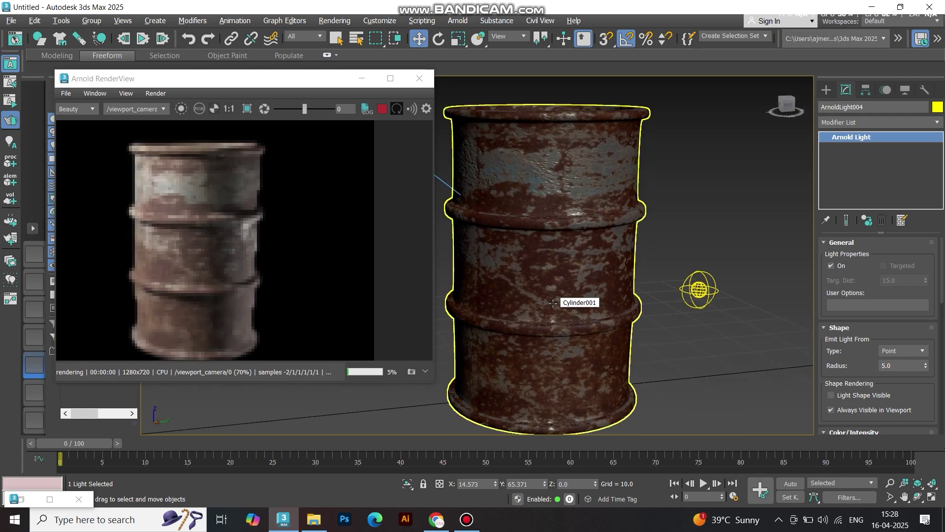